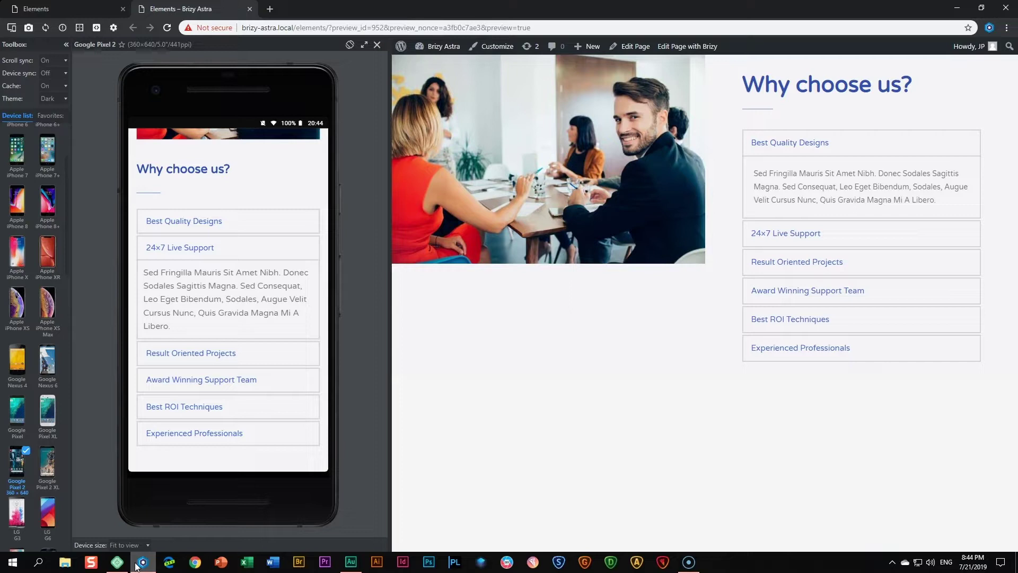
# In the desktop preview, expand the 24x7 Live Support and Result Oriented Projects items
pyautogui.click(733, 305)
pyautogui.click(913, 145)
pyautogui.click(799, 239)
pyautogui.click(852, 141)
pyautogui.click(773, 233)
pyautogui.click(771, 266)
pyautogui.click(789, 236)
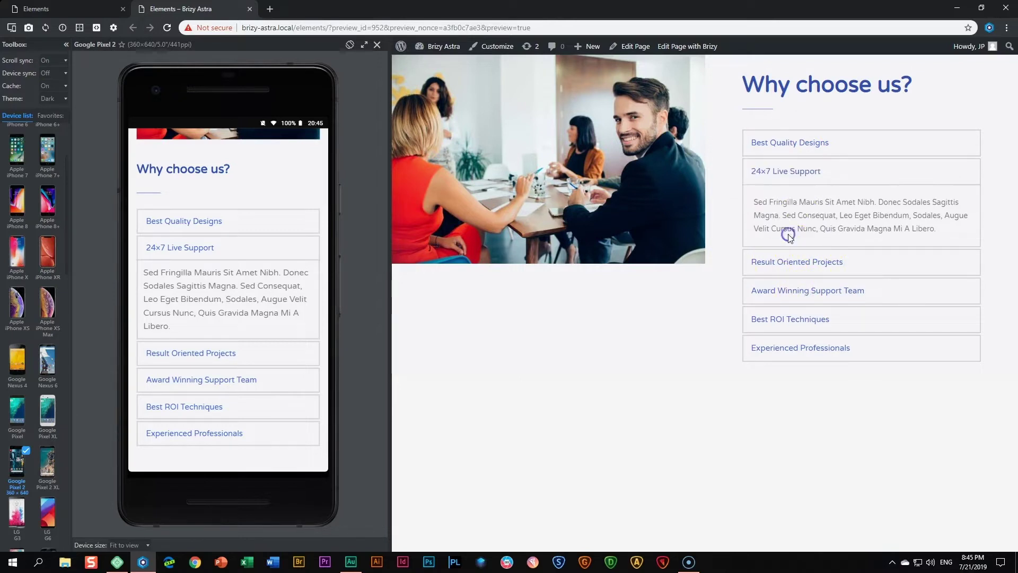
pyautogui.click(790, 262)
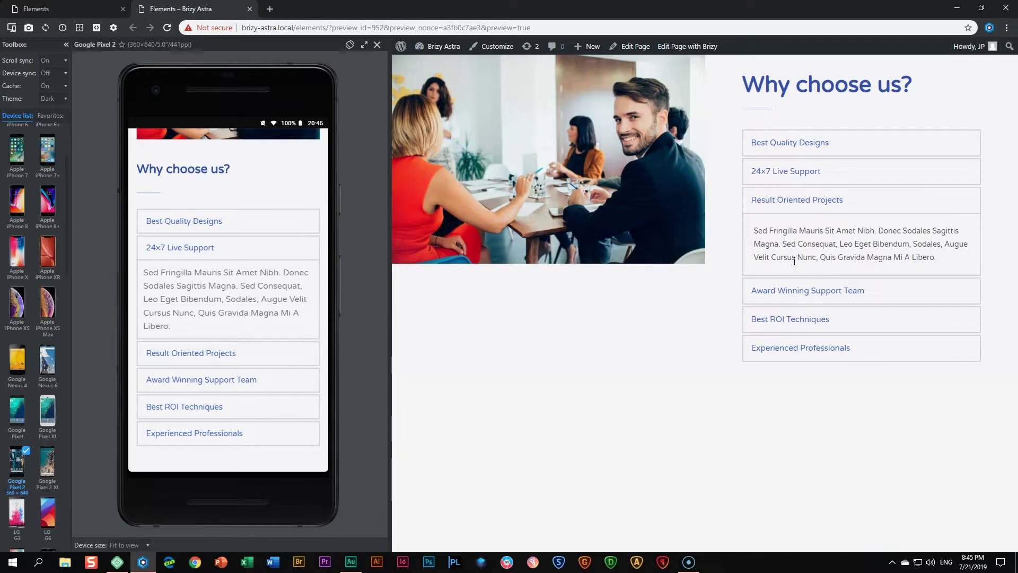
# Expand Award Winning Support Team, Best ROI Techniques, Experienced Professionals and 24x7 Live Support in the preview
pyautogui.click(798, 297)
pyautogui.click(796, 319)
pyautogui.click(794, 353)
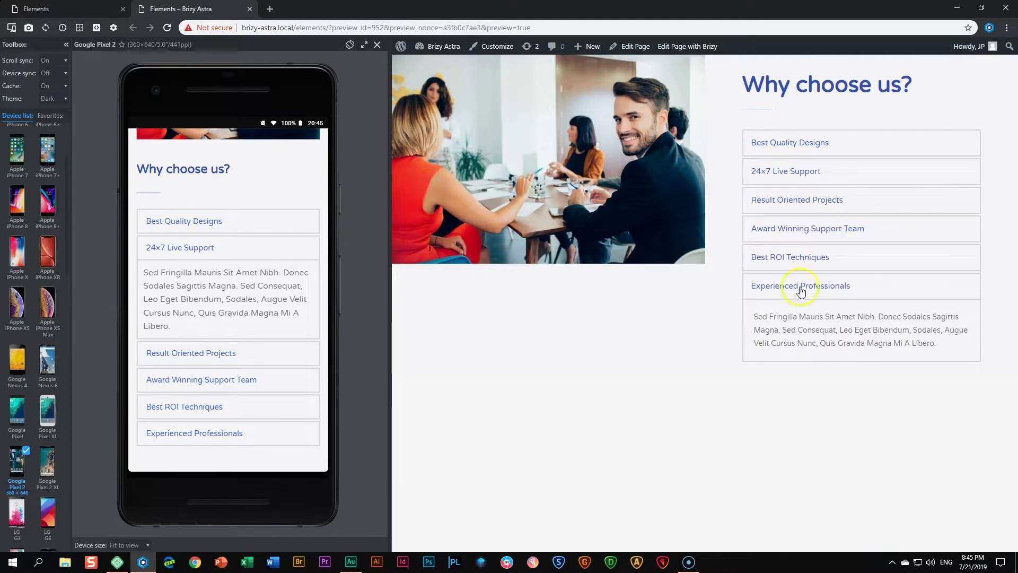
pyautogui.click(807, 260)
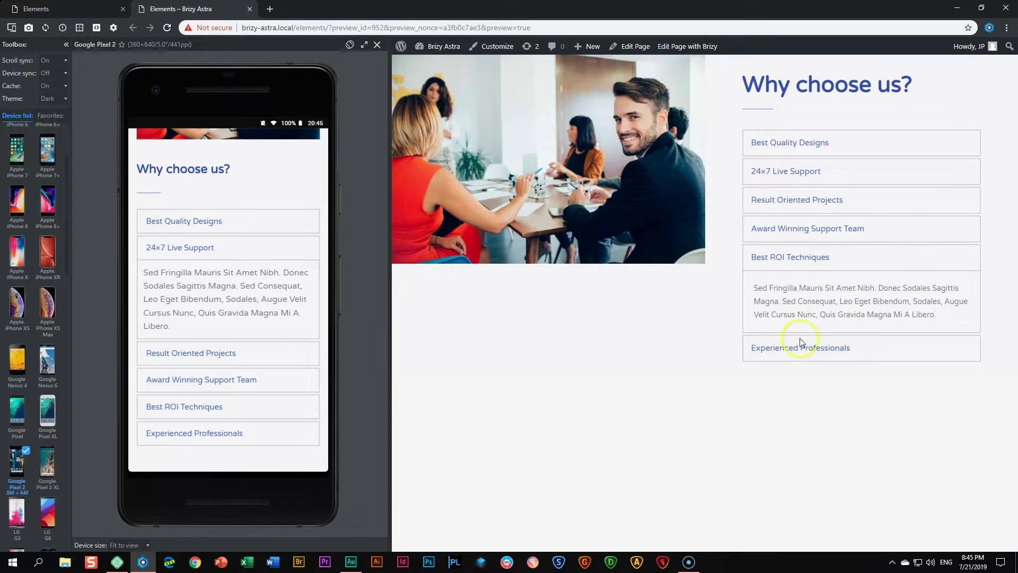
pyautogui.click(830, 236)
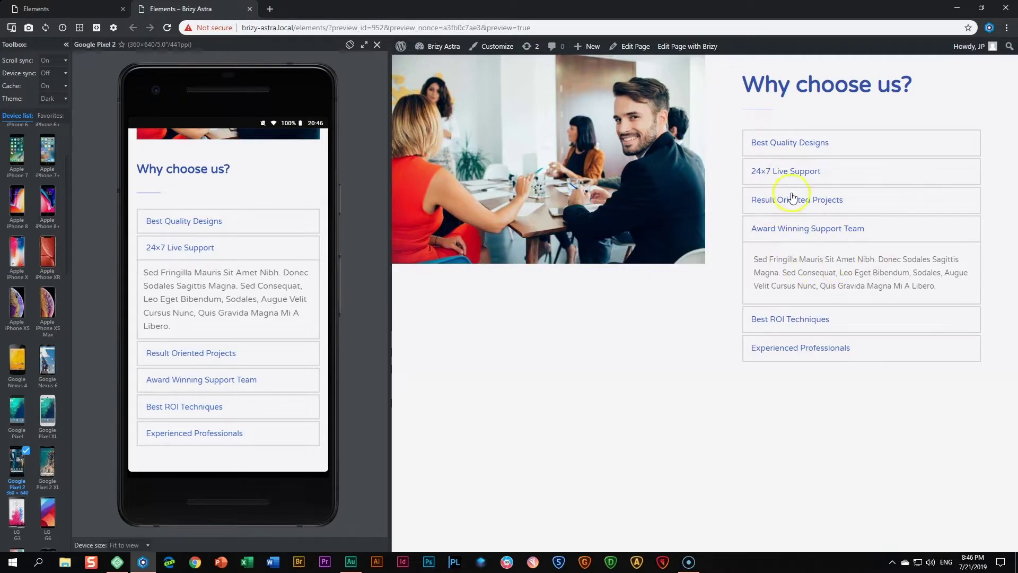
pyautogui.click(798, 173)
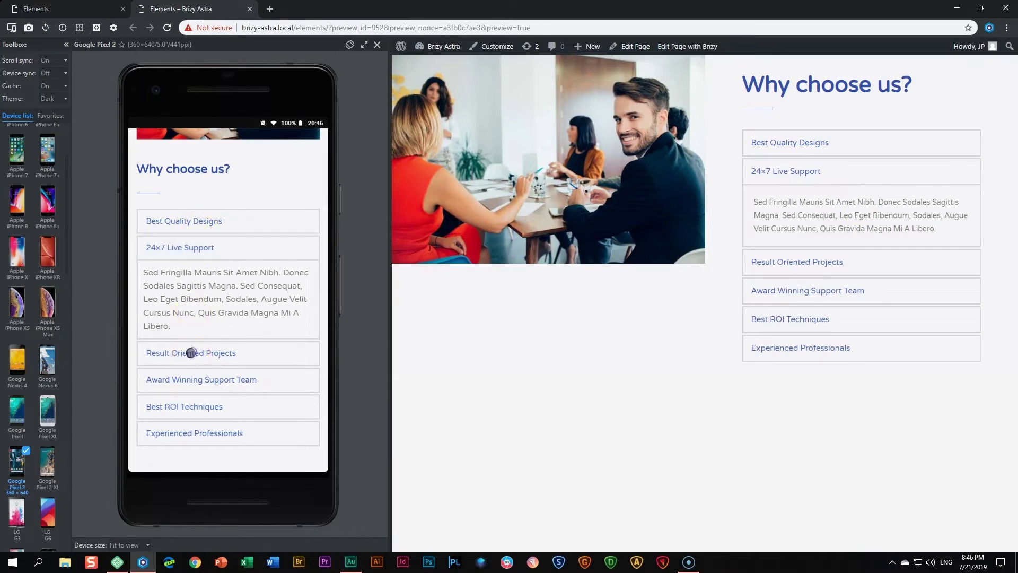
# In the phone preview, open each FAQ item in turn, ending on Best Quality Designs
pyautogui.click(183, 352)
pyautogui.click(192, 378)
pyautogui.click(189, 407)
pyautogui.click(191, 431)
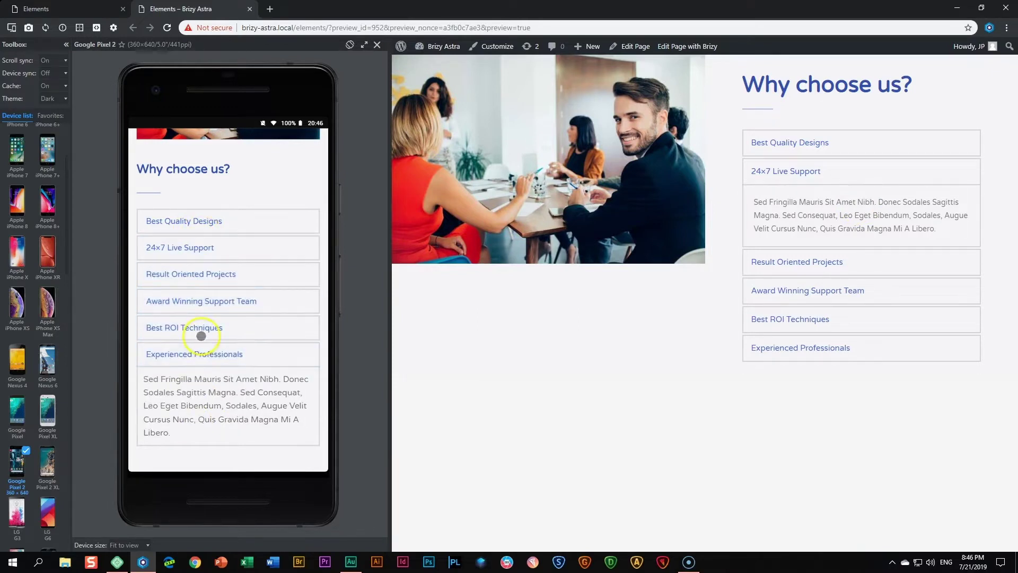
pyautogui.click(202, 325)
pyautogui.click(205, 301)
pyautogui.click(207, 276)
pyautogui.click(212, 249)
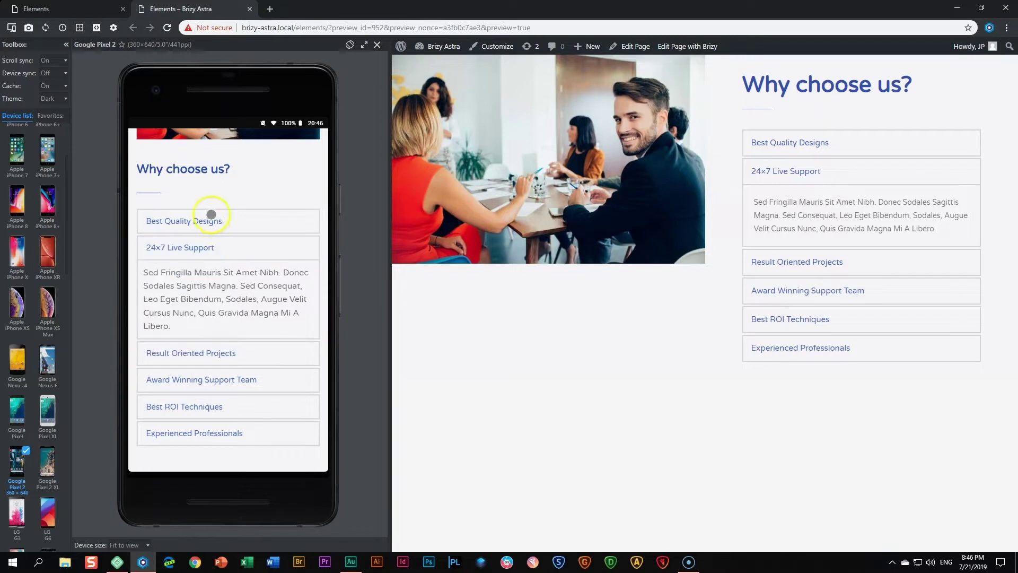
pyautogui.click(211, 219)
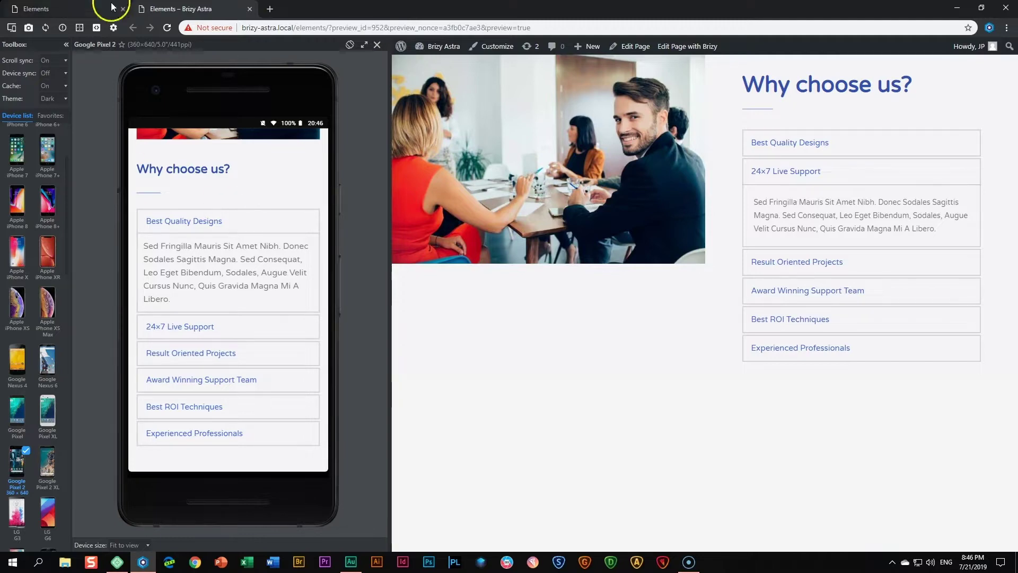
# Back in the editor, insert a blank block below the Why choose us section
pyautogui.click(84, 8)
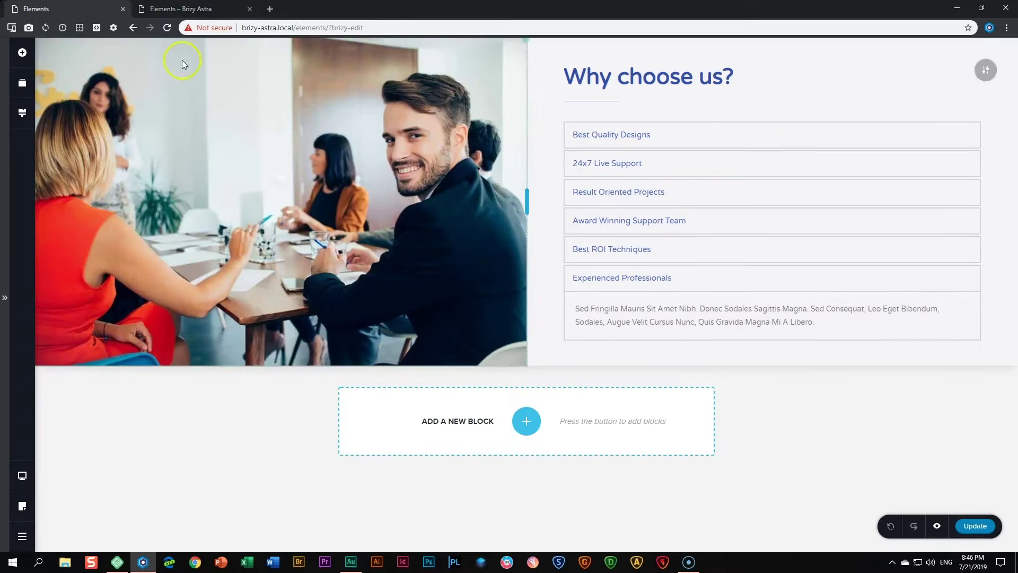
pyautogui.click(147, 317)
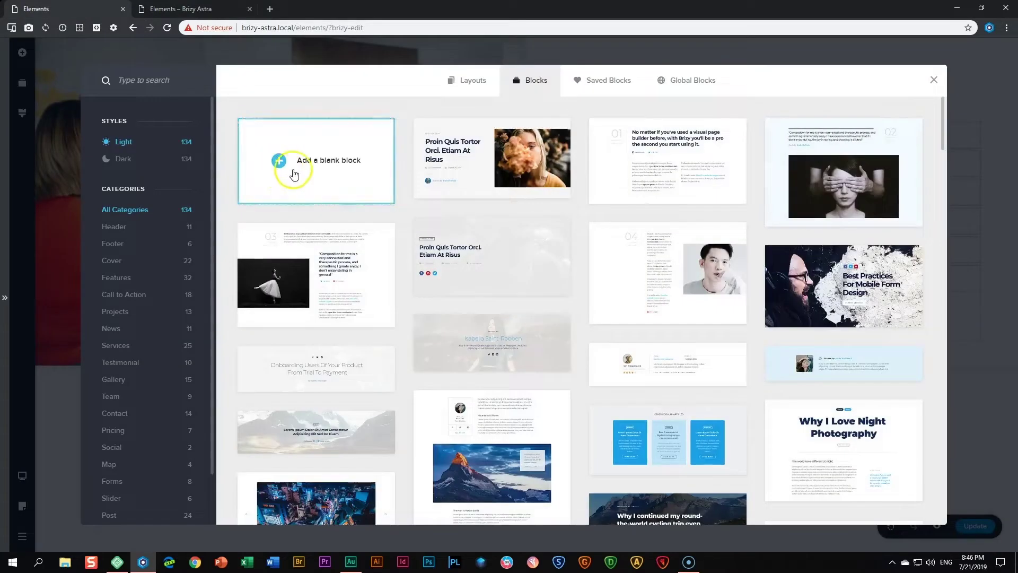
pyautogui.click(294, 175)
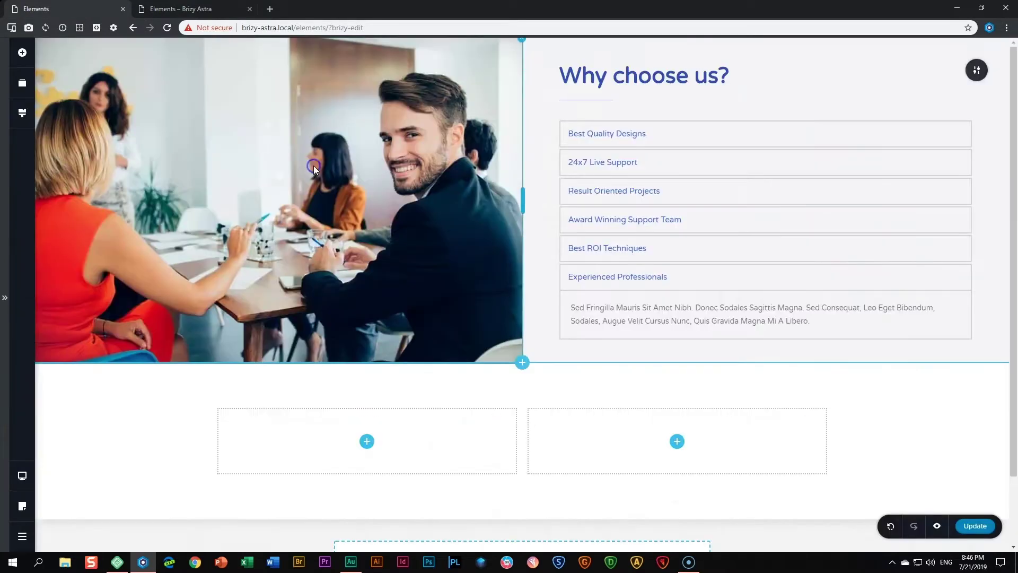
# Drag an Accordion element into the new block's left column
pyautogui.click(24, 54)
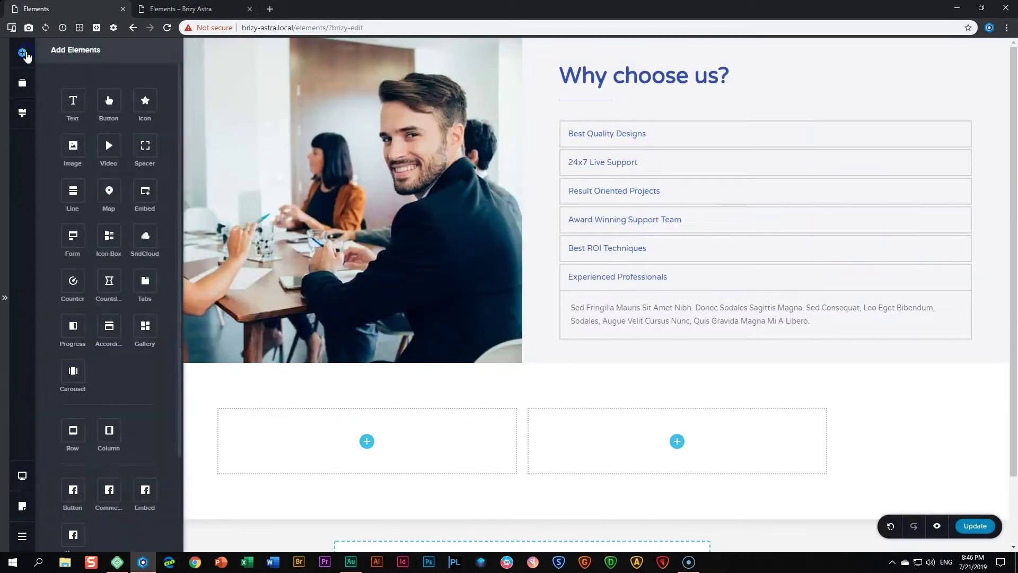
pyautogui.click(27, 58)
pyautogui.click(27, 68)
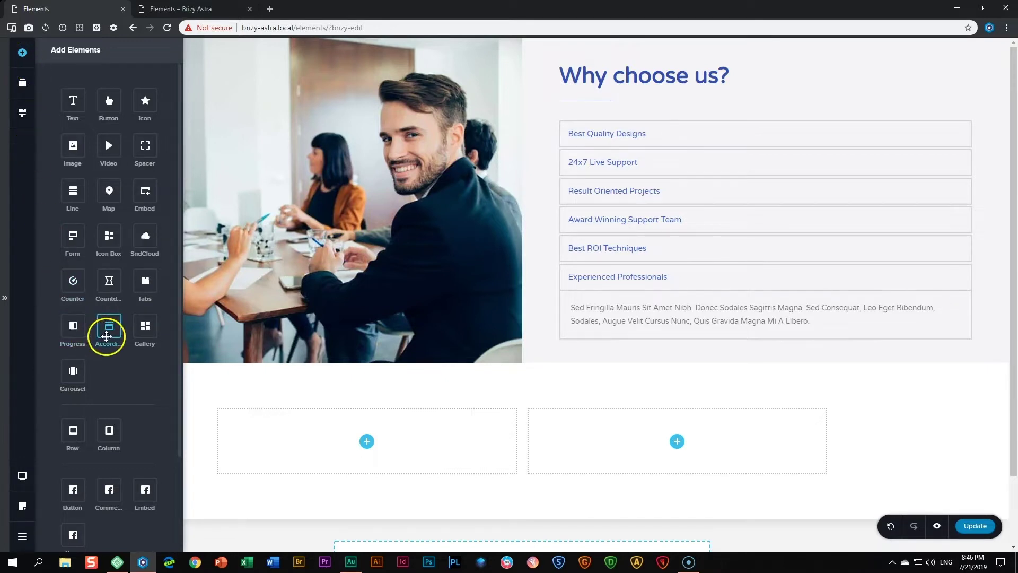
pyautogui.moveTo(107, 326); pyautogui.dragTo(366, 451)
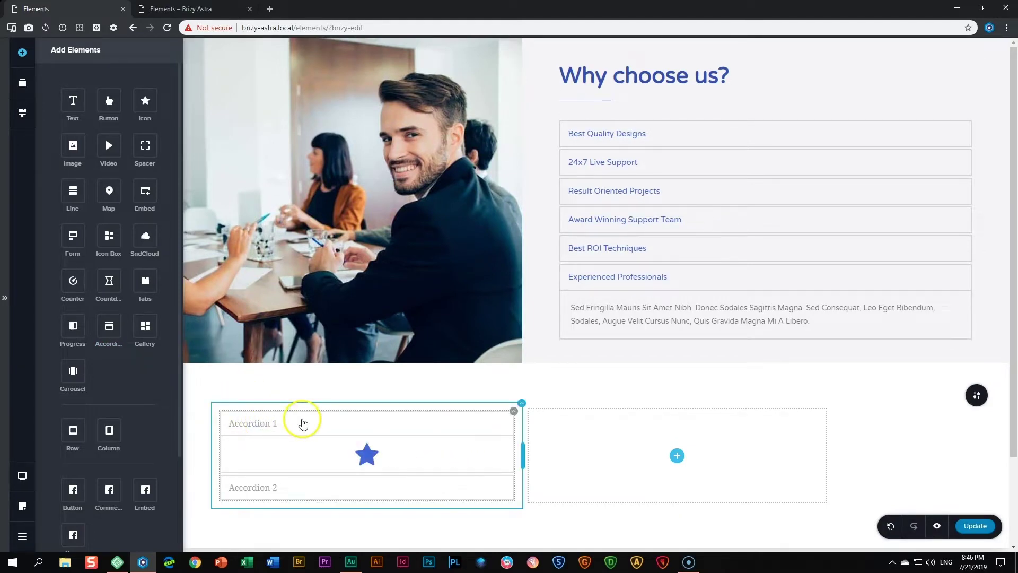
# Type the first FAQ question into the Accordion 1 title
pyautogui.click(300, 422)
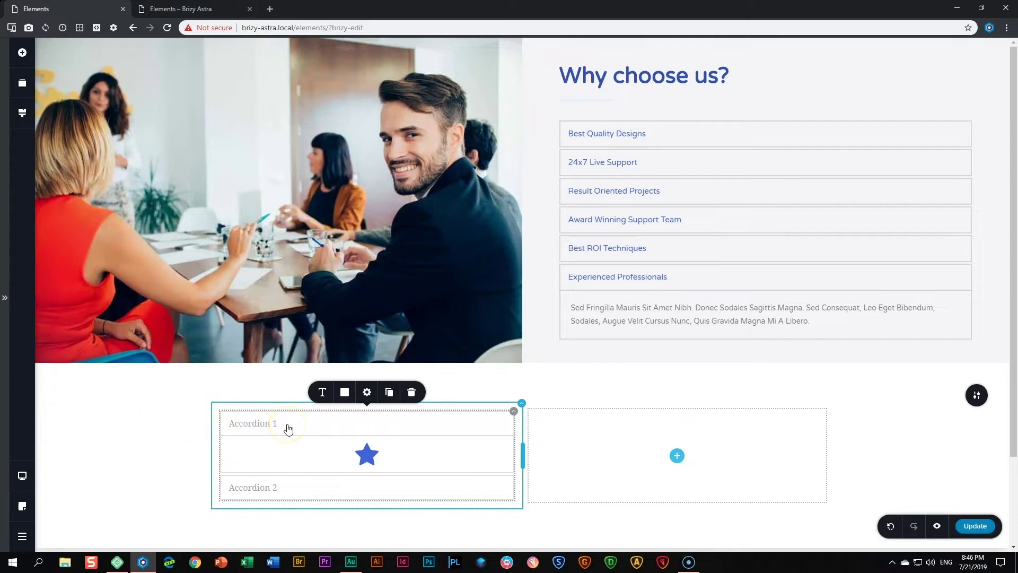
pyautogui.click(166, 430)
pyautogui.click(282, 422)
pyautogui.write('ould I choos')
# Retitle Accordion 2 'How long do I have to wait to receive my product?'
pyautogui.click(255, 486)
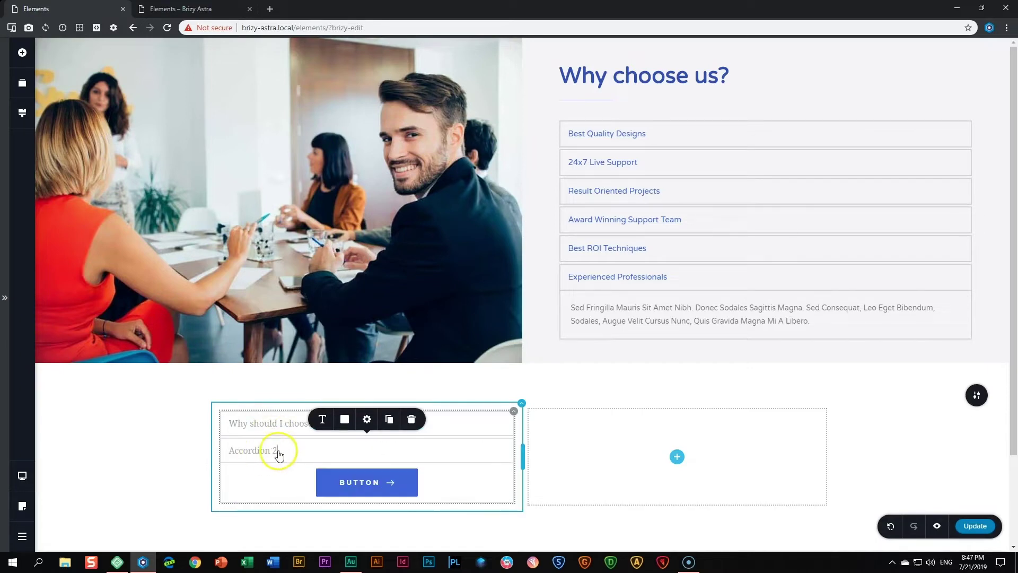
pyautogui.tripleClick(258, 449)
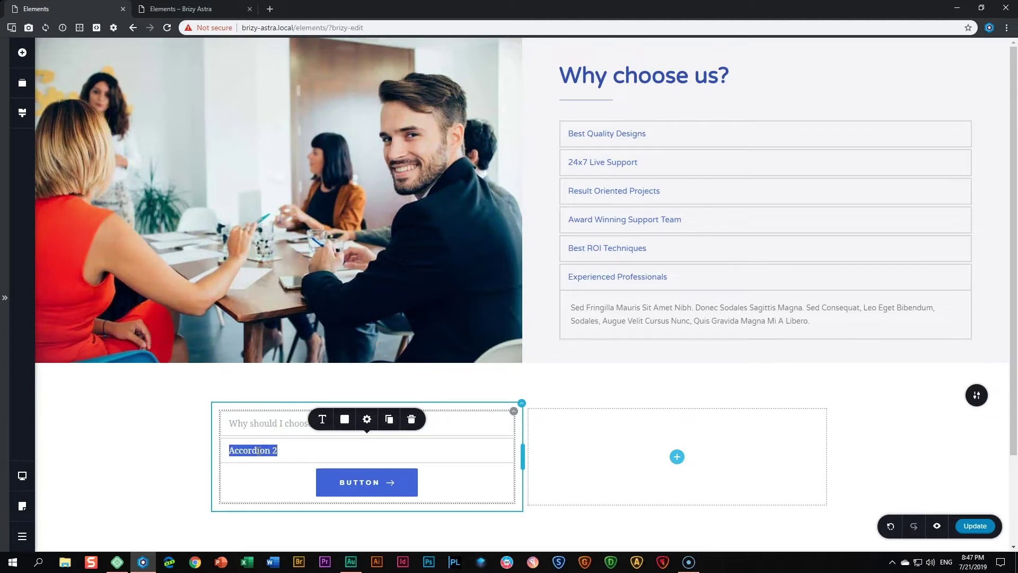
pyautogui.write('How long do I have to wait to receive my product?')
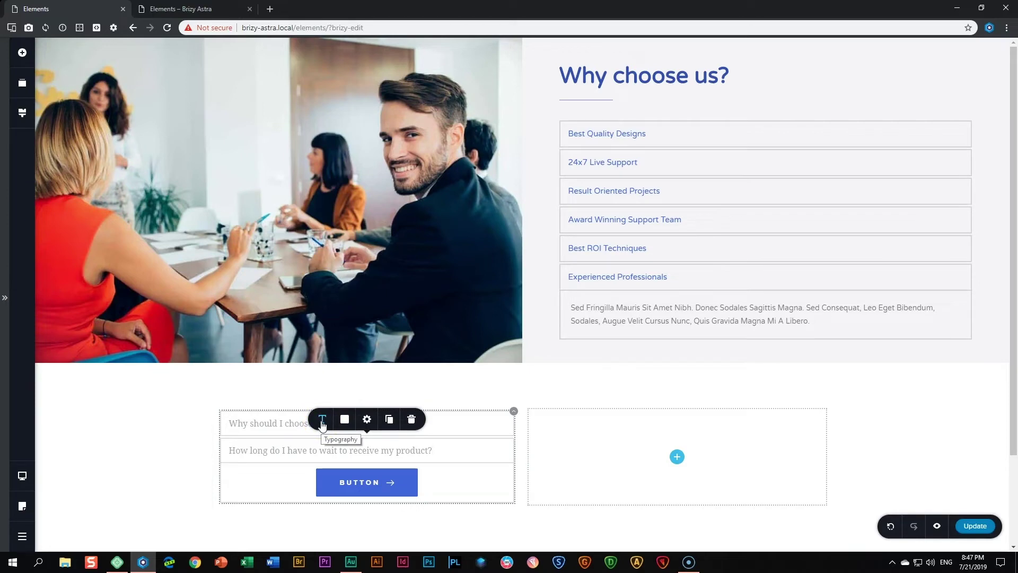
# Set the title font to Montserrat and try the Subtitle, Heading 6 and Button presets
pyautogui.click(322, 420)
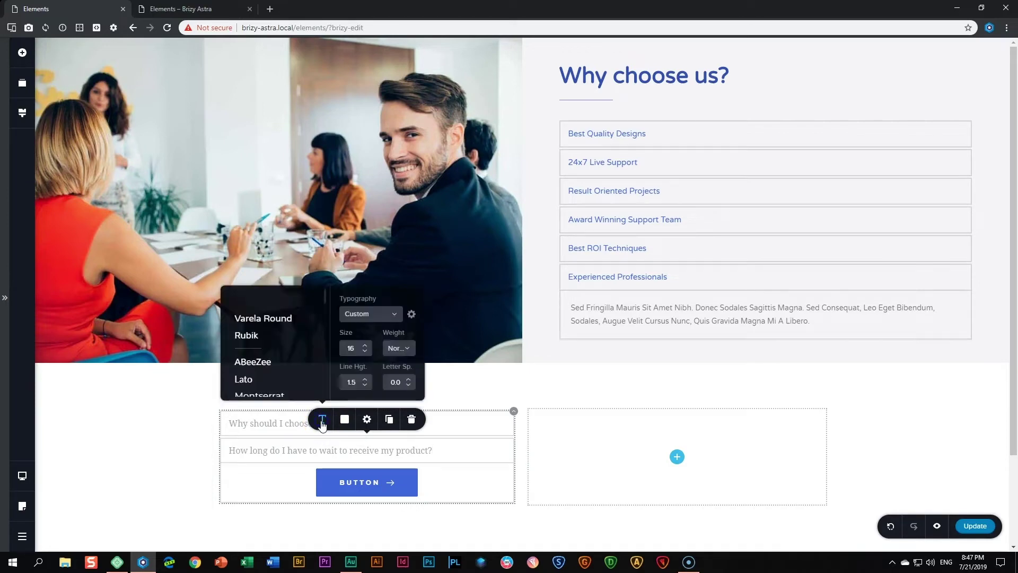
pyautogui.scroll(-2, 249, 361)
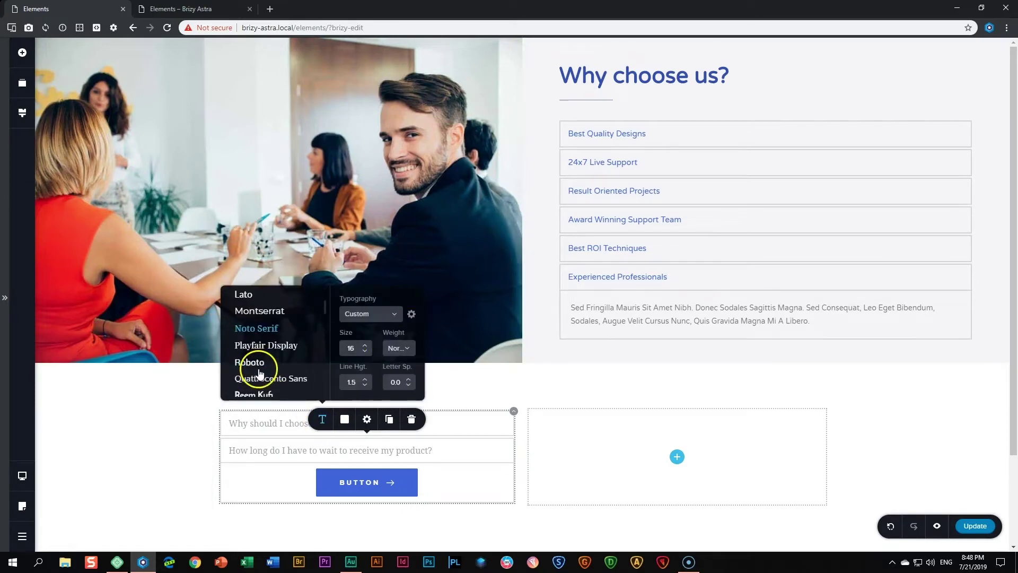
pyautogui.scroll(1, 252, 366)
pyautogui.click(260, 354)
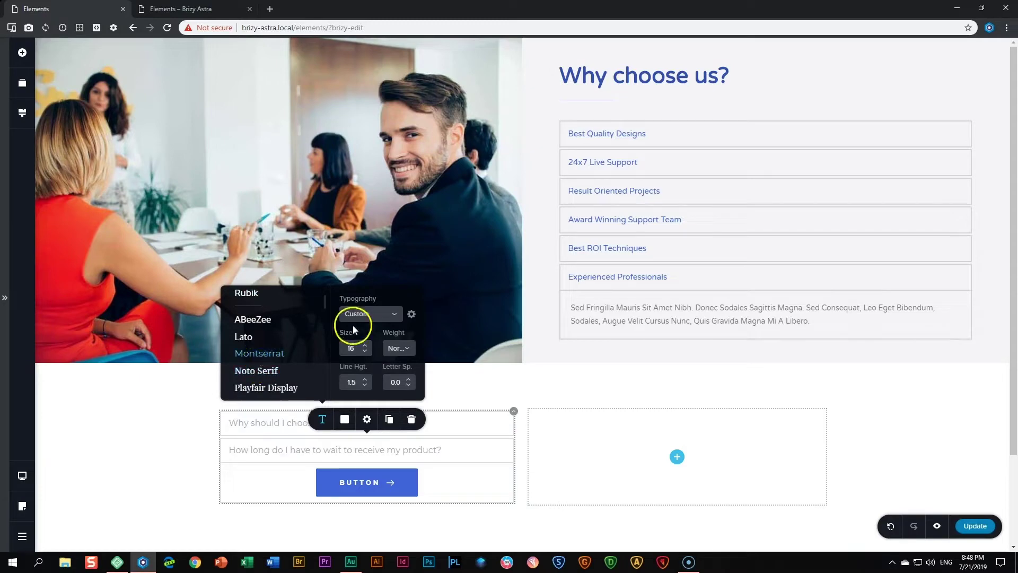
pyautogui.click(394, 314)
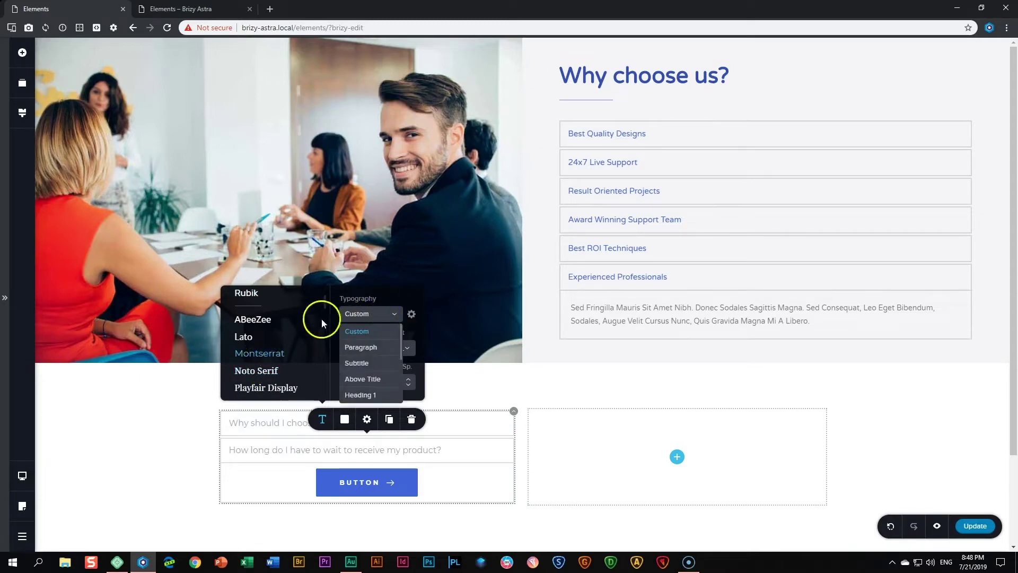
pyautogui.click(365, 363)
pyautogui.click(387, 313)
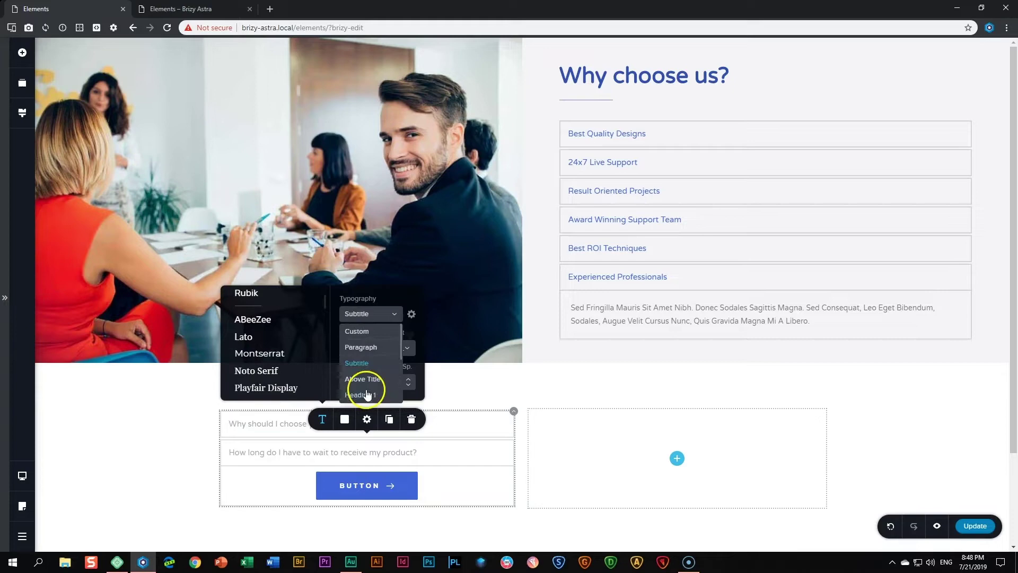
pyautogui.scroll(-2, 364, 385)
pyautogui.click(367, 377)
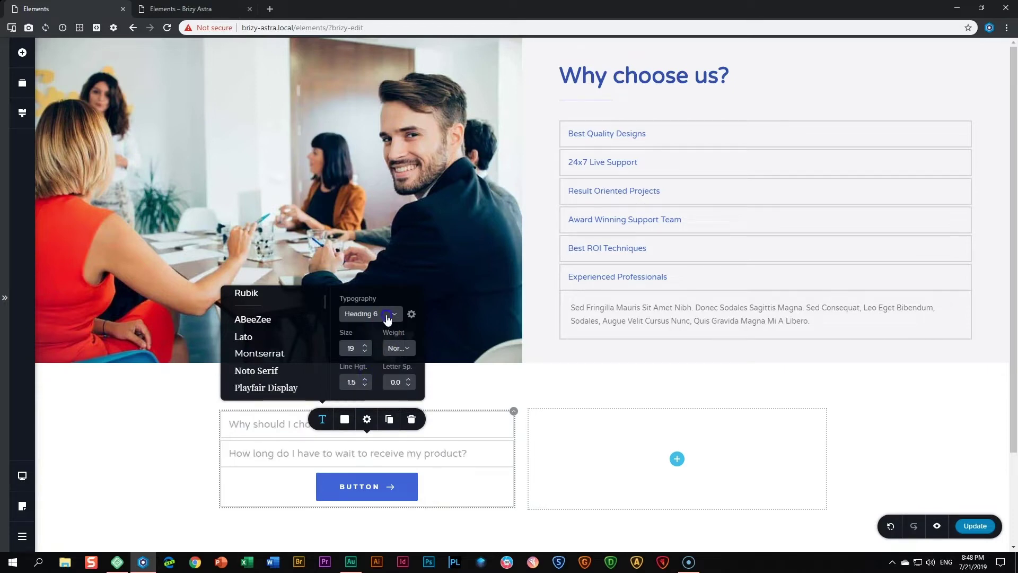
pyautogui.click(382, 314)
pyautogui.click(362, 395)
# Settle on Montserrat with the Paragraph preset, size 16 and Normal weight
pyautogui.click(266, 353)
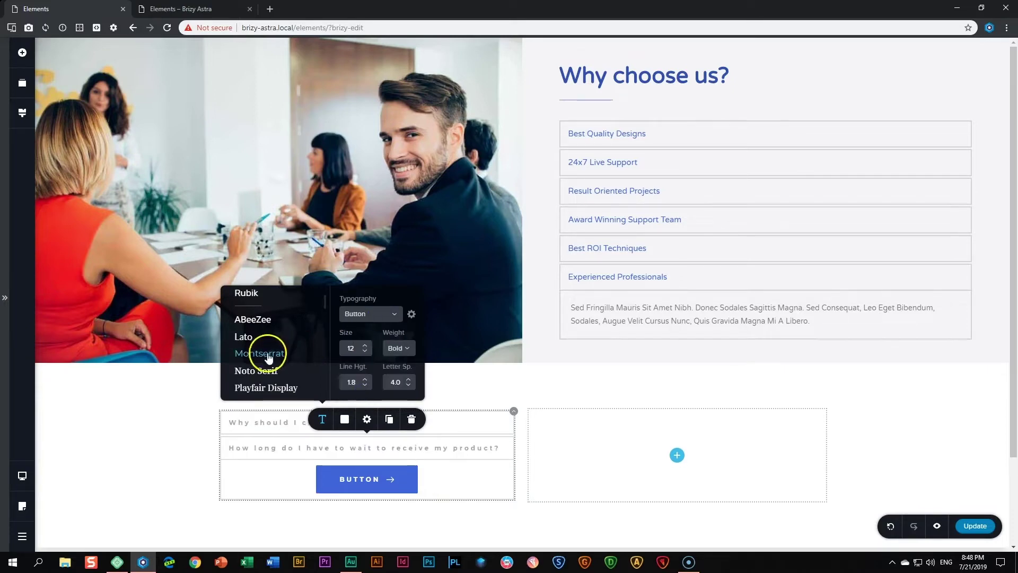
pyautogui.click(375, 321)
pyautogui.scroll(3, 370, 352)
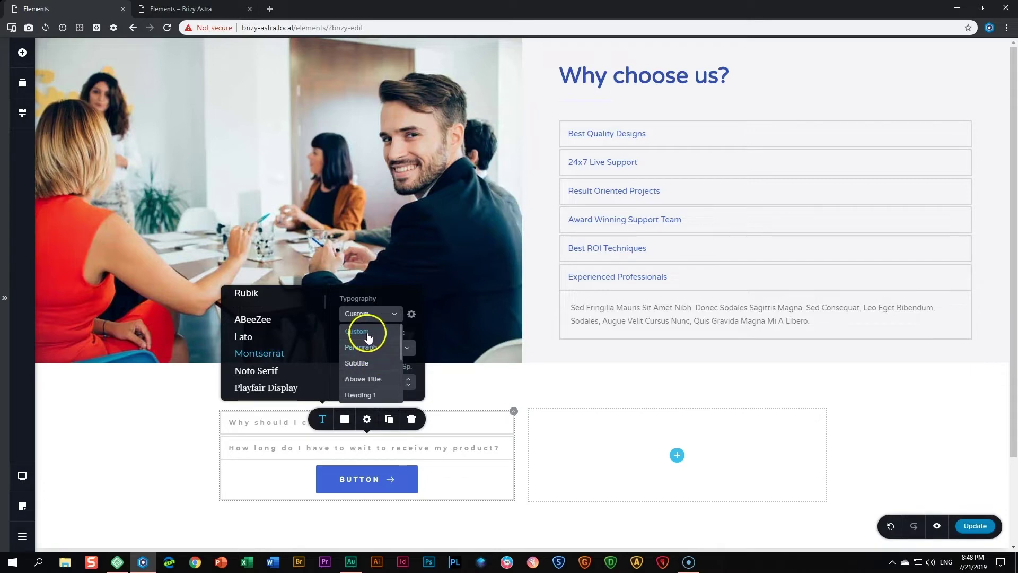
pyautogui.click(359, 331)
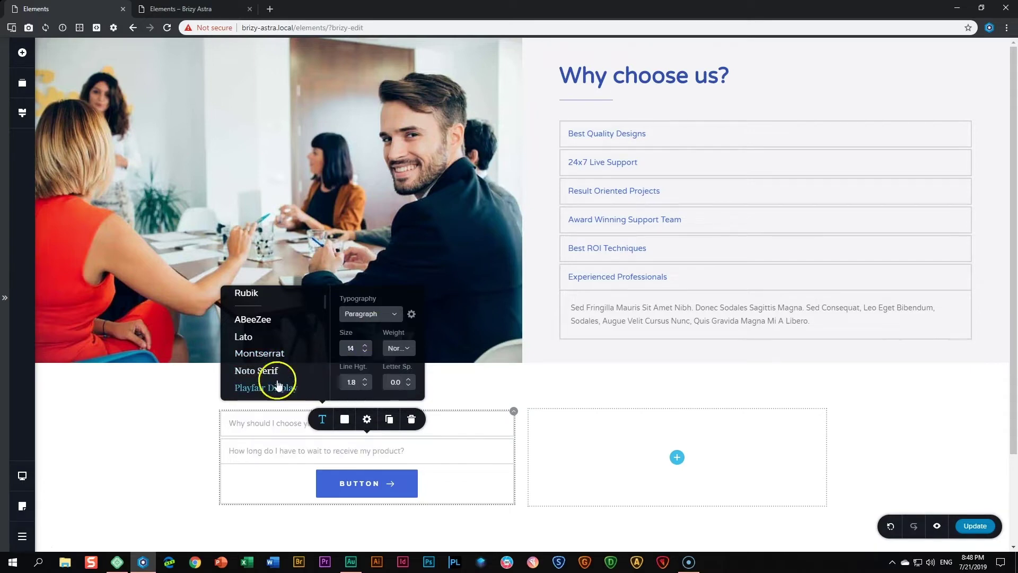
pyautogui.click(271, 354)
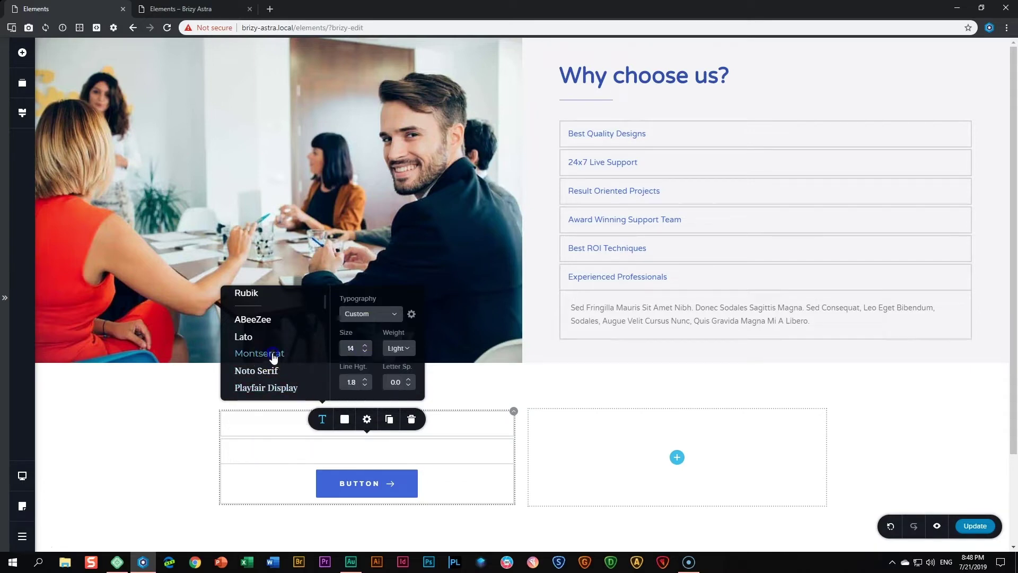
pyautogui.click(365, 345)
pyautogui.click(366, 345)
pyautogui.click(408, 349)
pyautogui.click(399, 381)
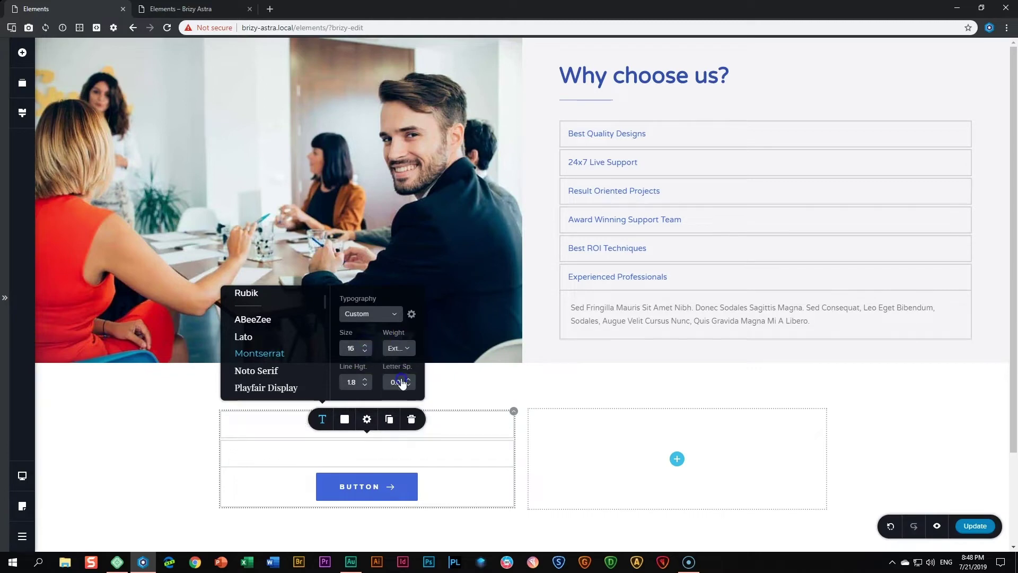
pyautogui.click(398, 348)
pyautogui.click(396, 414)
pyautogui.click(344, 419)
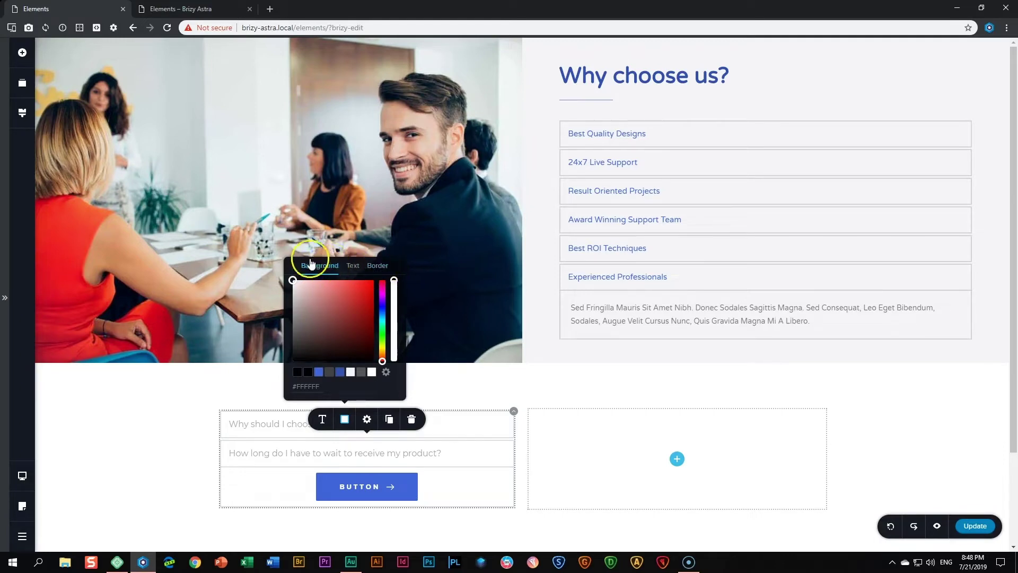
# Give the accordion items a blue background at 22% opacity and black text
pyautogui.click(319, 372)
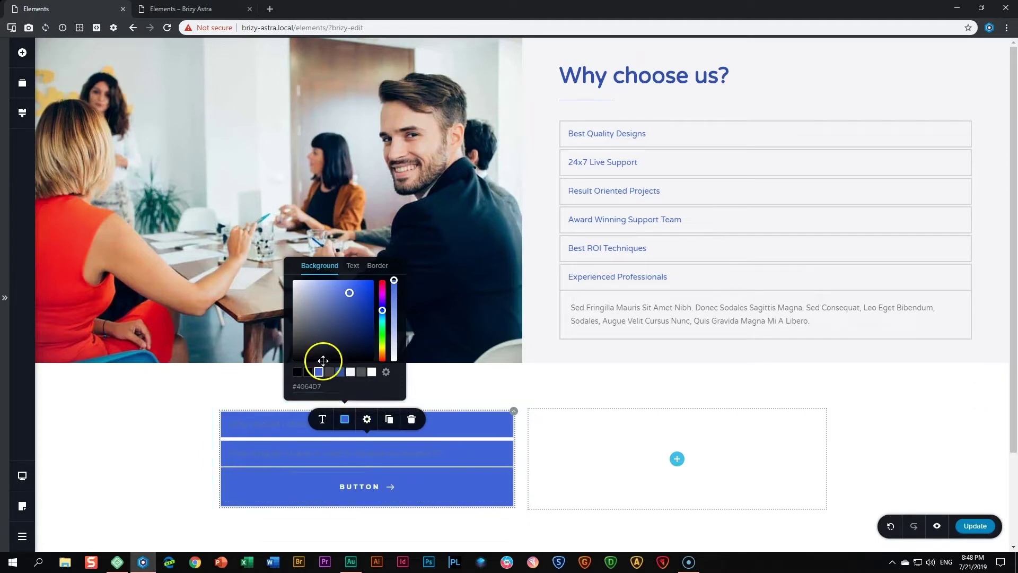
pyautogui.moveTo(394, 280); pyautogui.dragTo(398, 340)
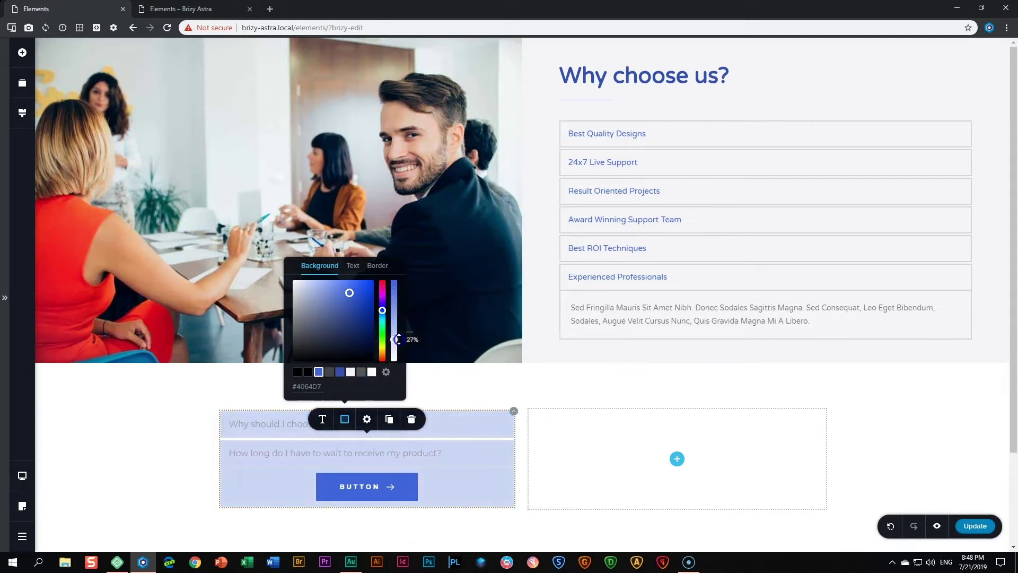
pyautogui.click(353, 265)
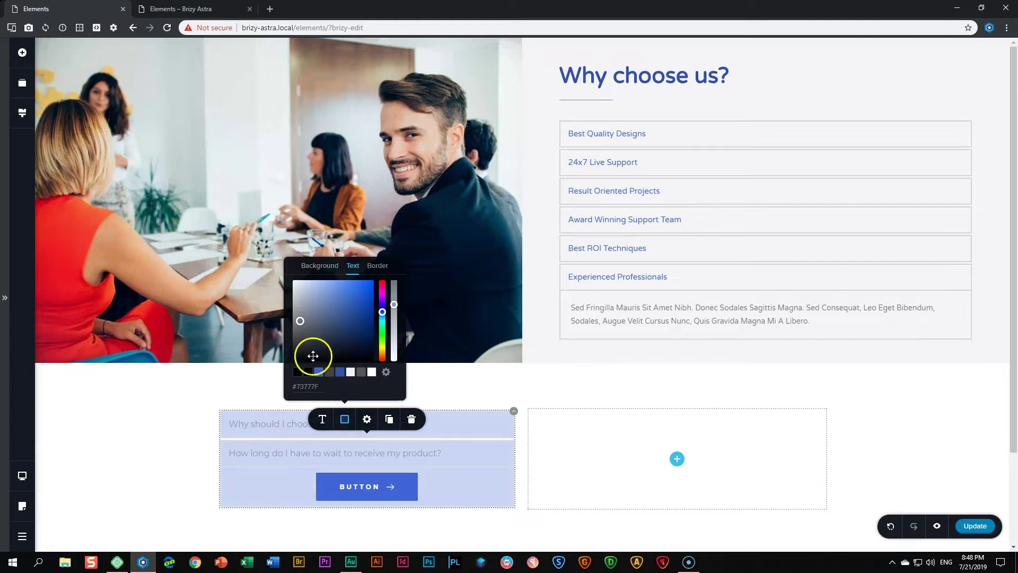
pyautogui.click(308, 372)
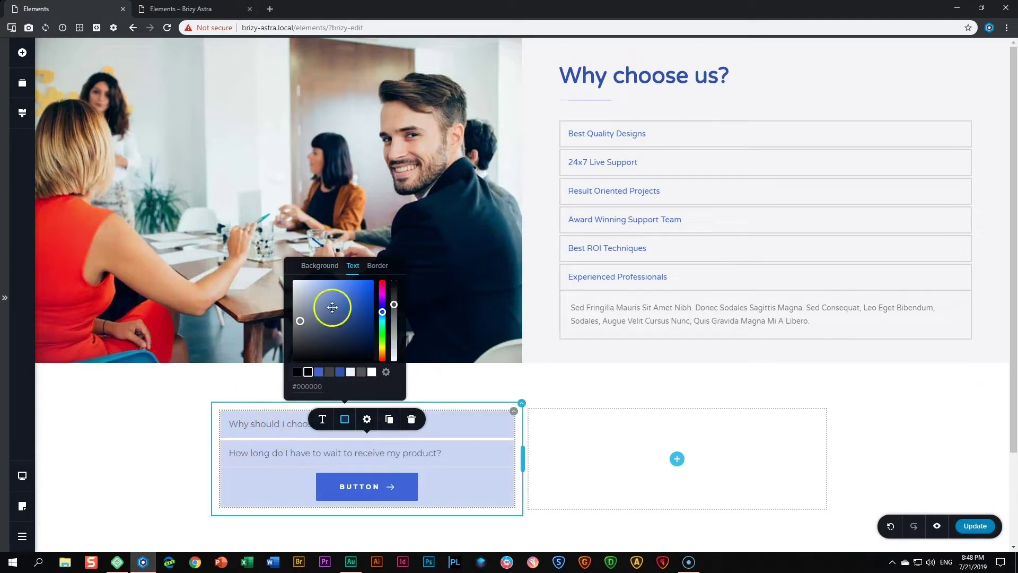
# Set the item borders to #434343 at 36% opacity and expand the first question
pyautogui.click(378, 266)
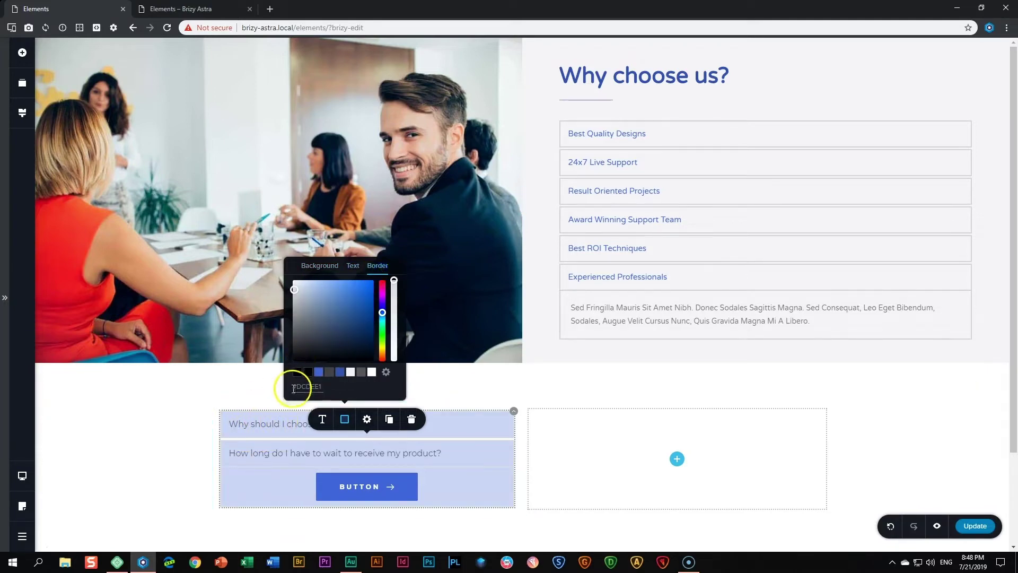
pyautogui.click(329, 372)
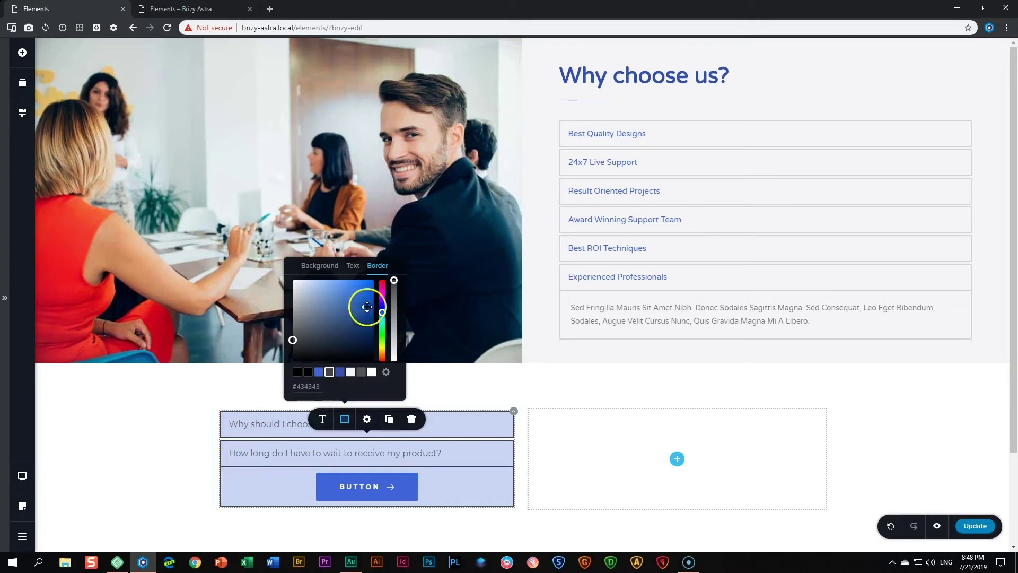
pyautogui.moveTo(394, 280); pyautogui.dragTo(396, 334)
pyautogui.click(285, 424)
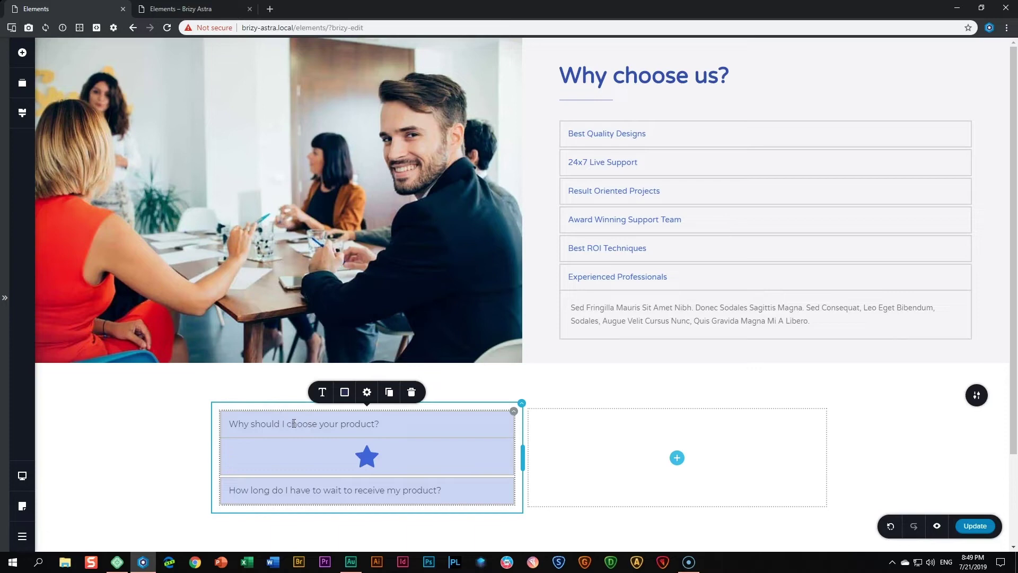
pyautogui.click(317, 426)
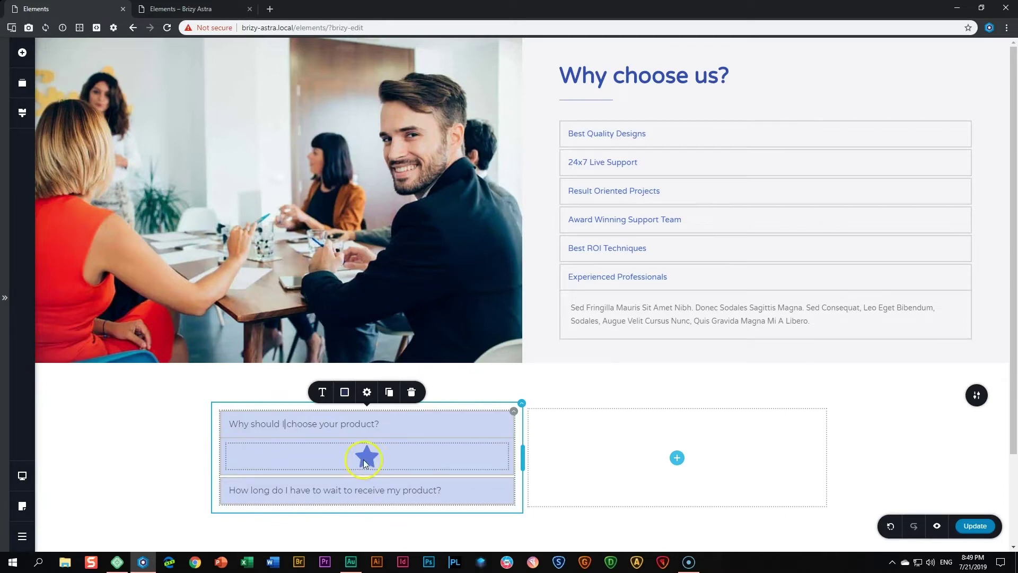
pyautogui.moveTo(364, 459); pyautogui.dragTo(355, 488)
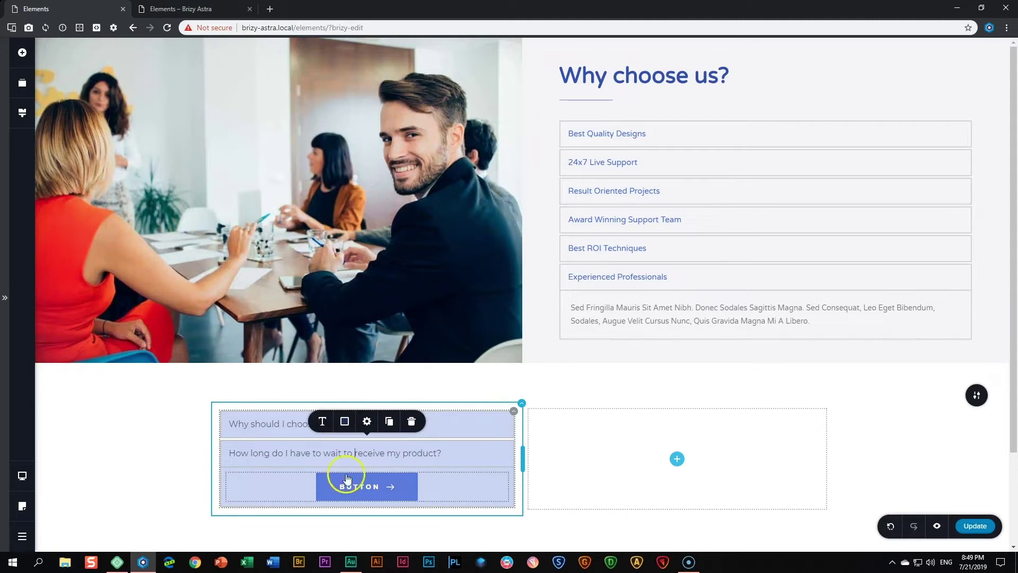
pyautogui.hotkey('ctrl', 'z')
pyautogui.click(389, 460)
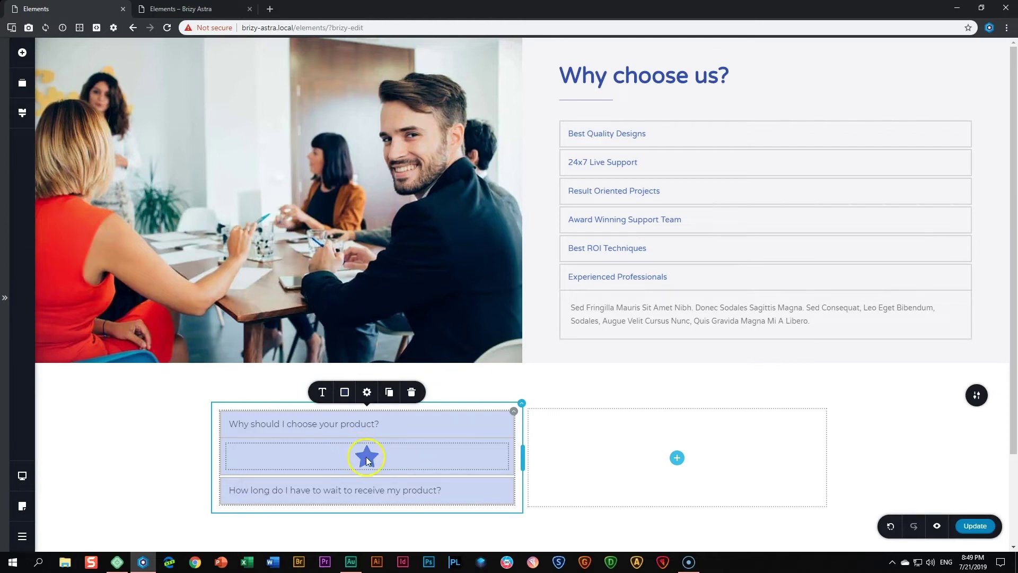
# Delete the star icon, add a two-column row to the first item, and drop an Image into its left column
pyautogui.rightClick(366, 457)
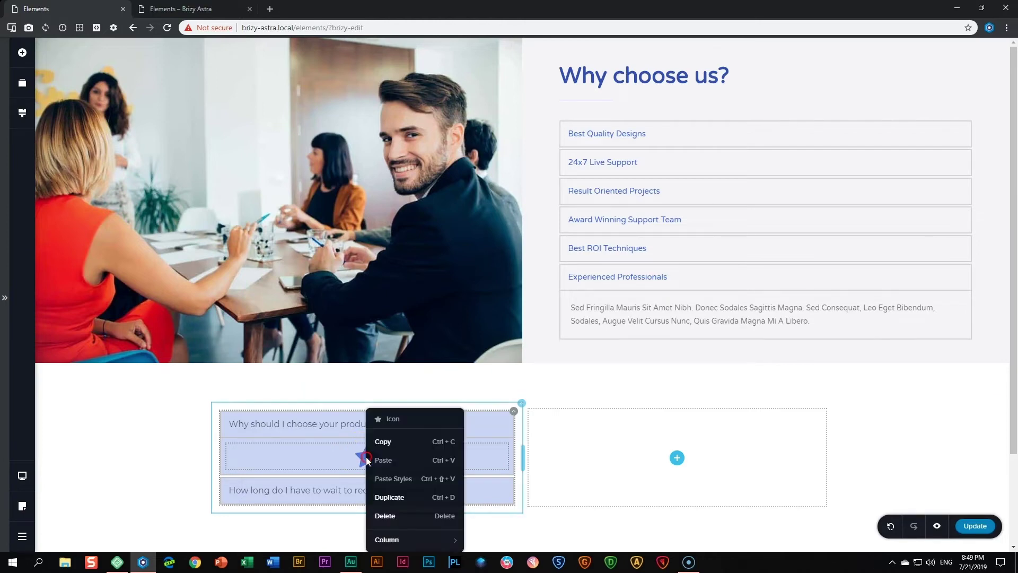
pyautogui.click(396, 523)
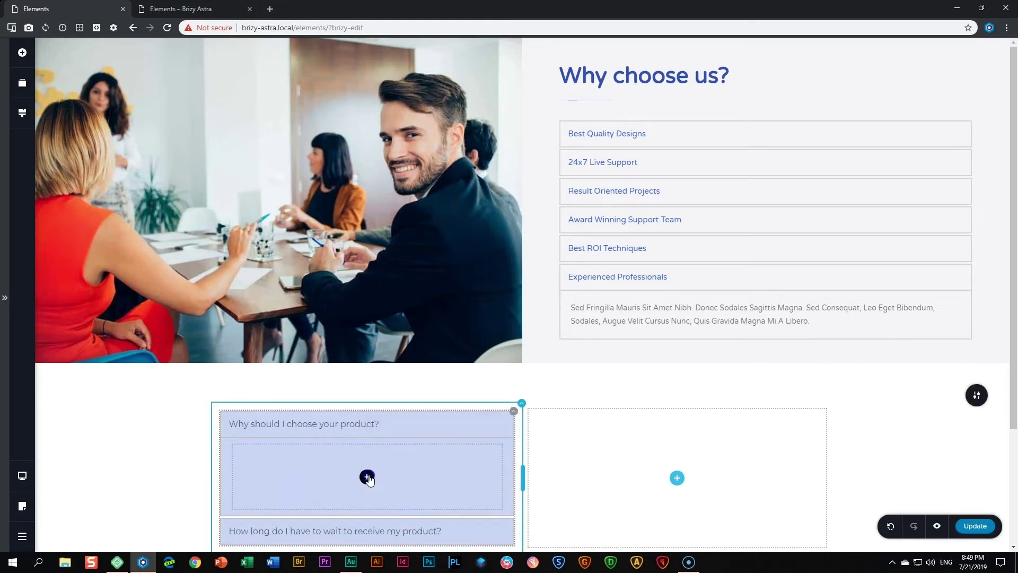
pyautogui.click(368, 477)
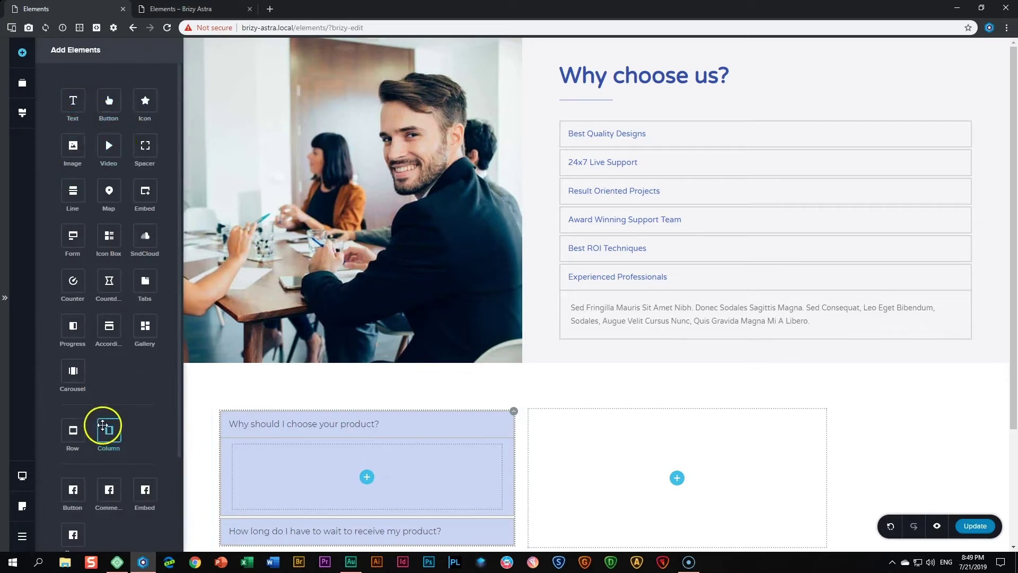
pyautogui.moveTo(102, 425); pyautogui.dragTo(366, 482)
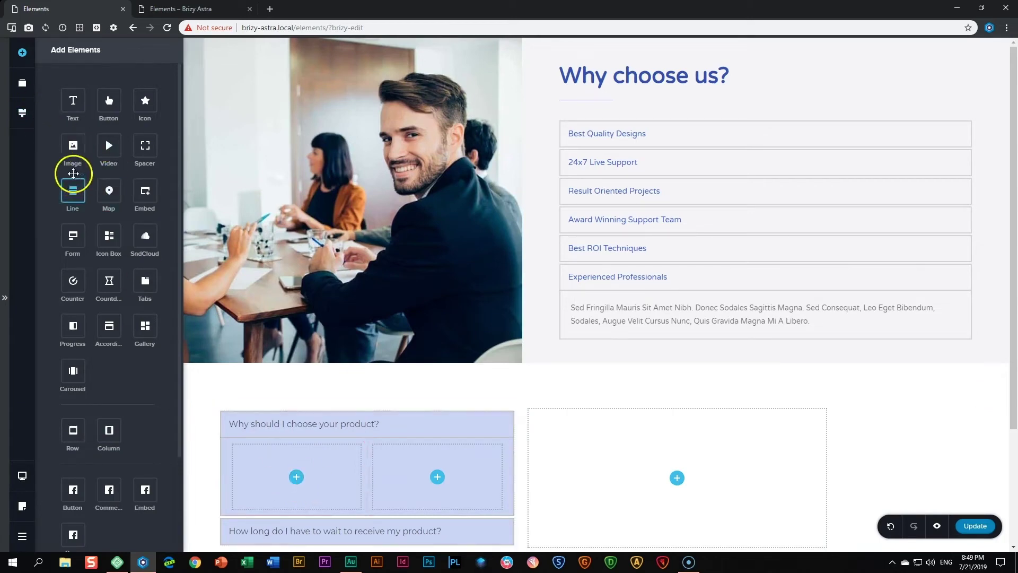
pyautogui.moveTo(73, 160); pyautogui.dragTo(297, 485)
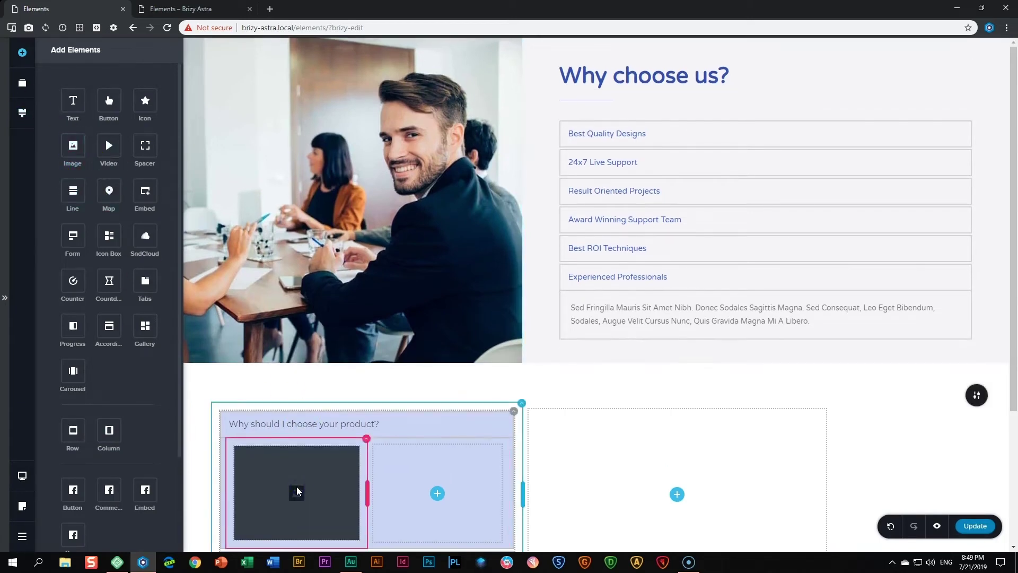
# Fill the left-column image block with the woman-in-glasses photo from the Media Library
pyautogui.click(328, 475)
pyautogui.click(230, 427)
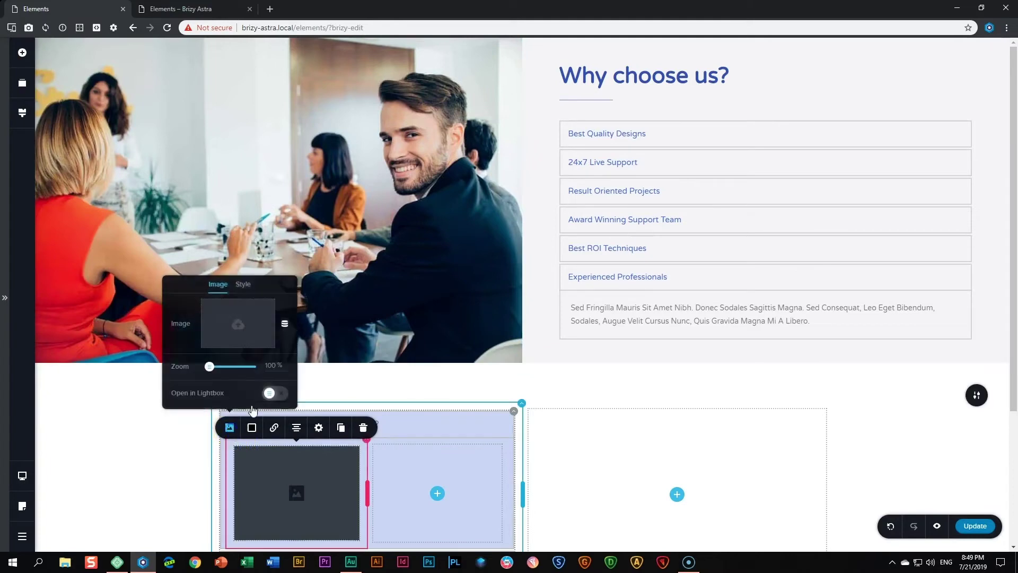
pyautogui.click(234, 301)
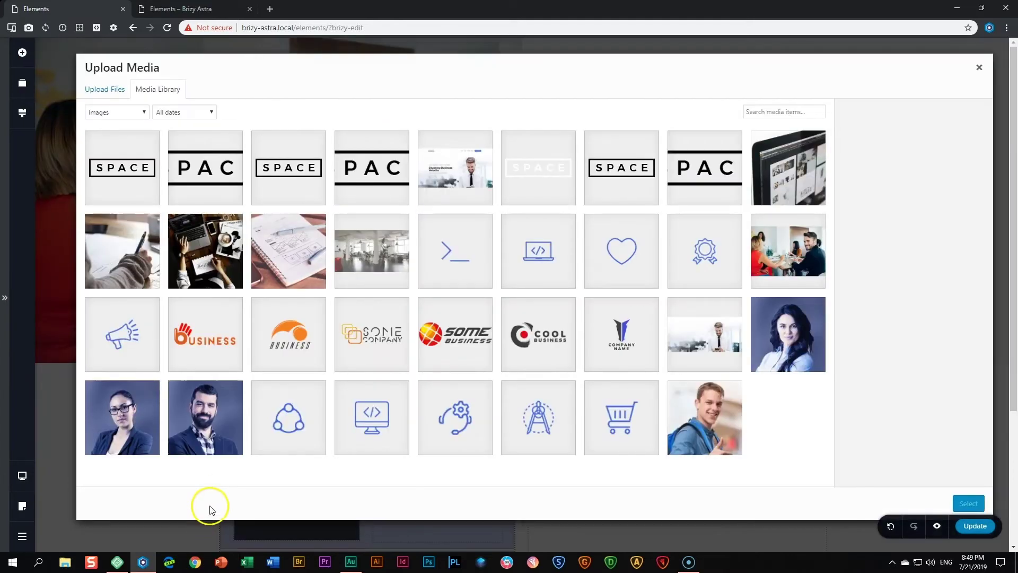
pyautogui.click(138, 424)
pyautogui.click(969, 503)
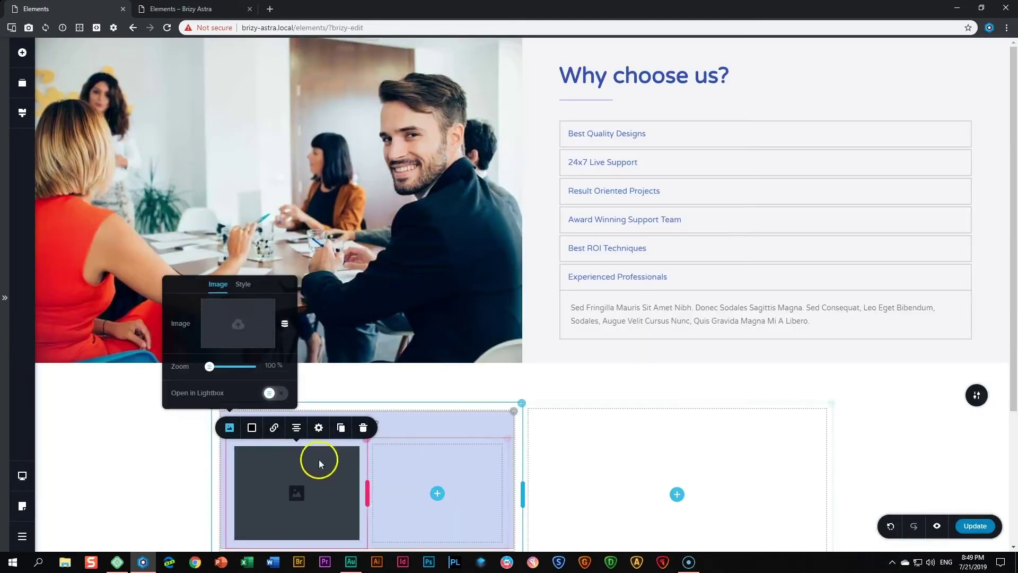
pyautogui.scroll(-3, 336, 471)
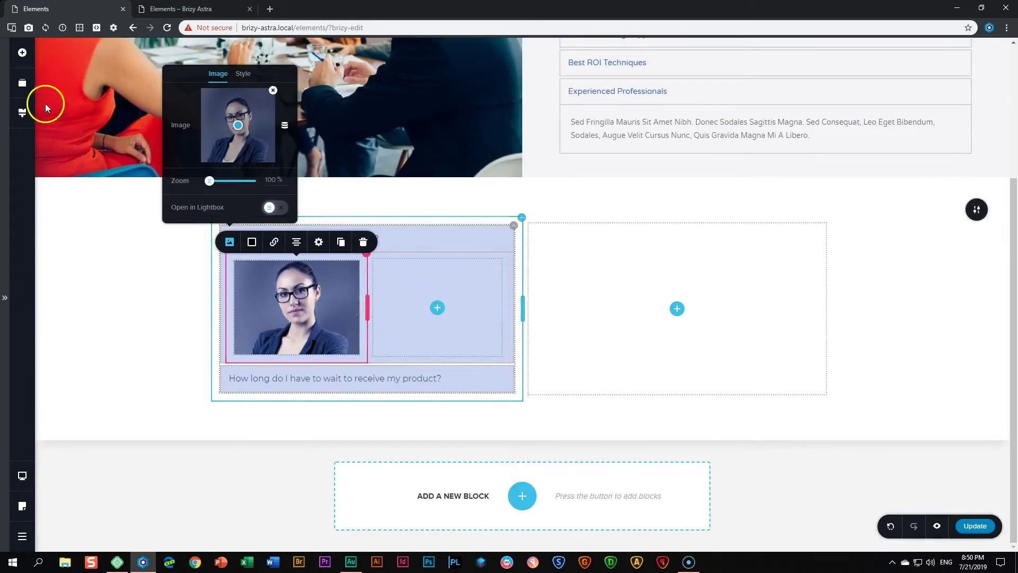
pyautogui.click(22, 52)
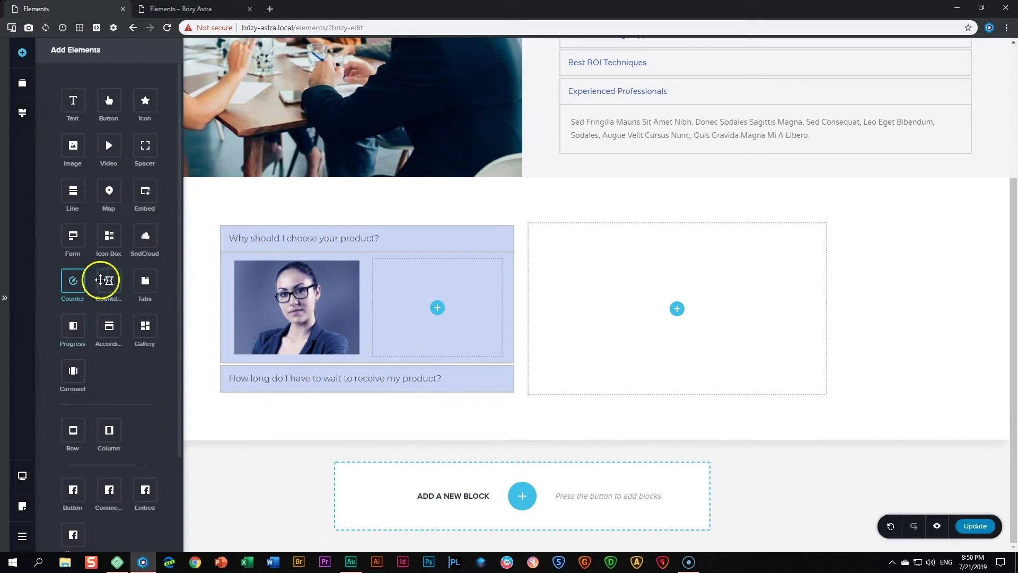
# Add a text block to the right column and replace its placeholder with the person's first name
pyautogui.moveTo(74, 99); pyautogui.dragTo(443, 316)
pyautogui.tripleClick(429, 280)
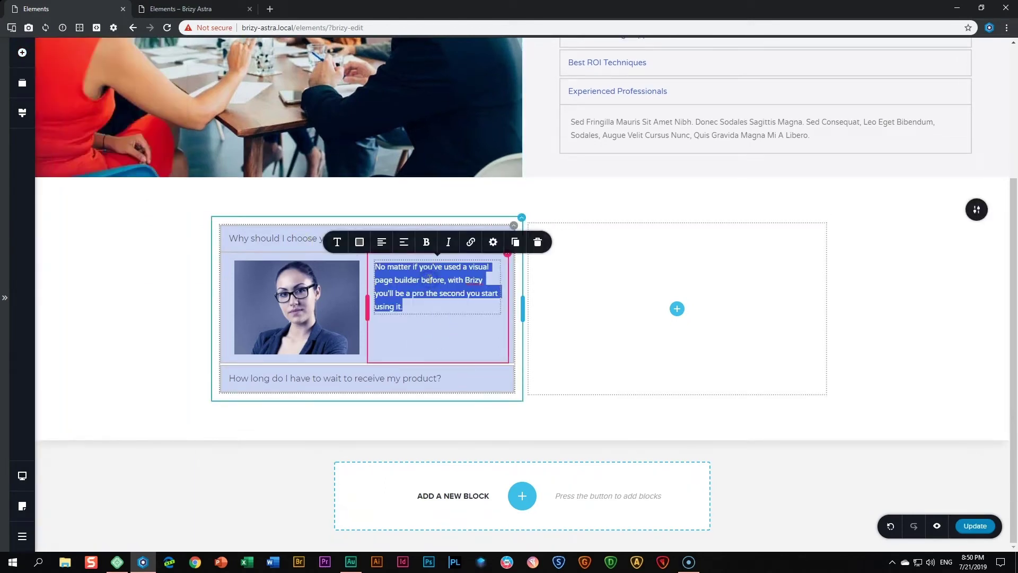
pyautogui.write('TYe')
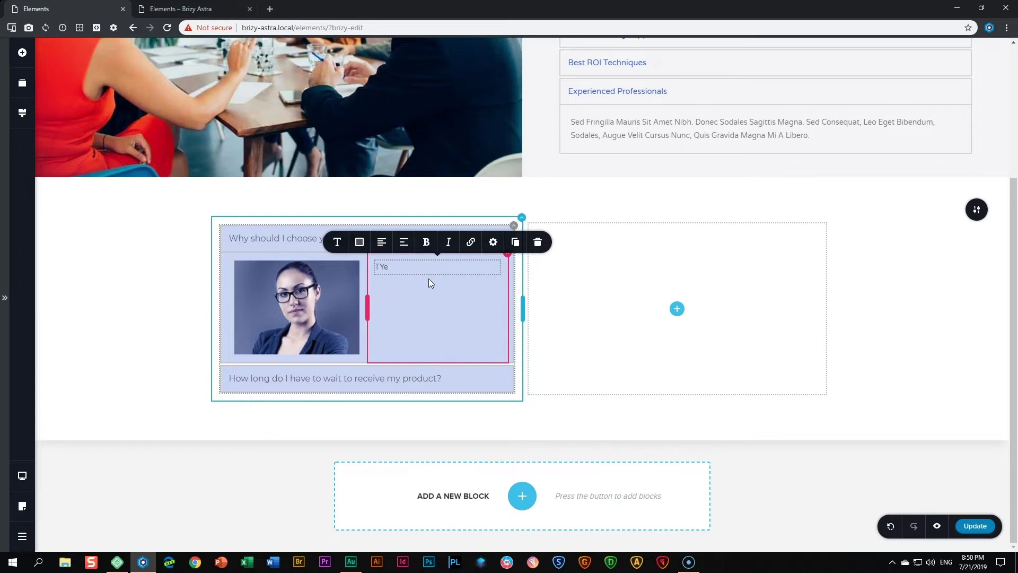
pyautogui.press('BackSpace')
pyautogui.press('BackSpace')
pyautogui.write('eresa')
# Add a bio text block below the name and style the name as Heading 5
pyautogui.click(22, 52)
pyautogui.moveTo(85, 104); pyautogui.dragTo(384, 280)
pyautogui.click(401, 266)
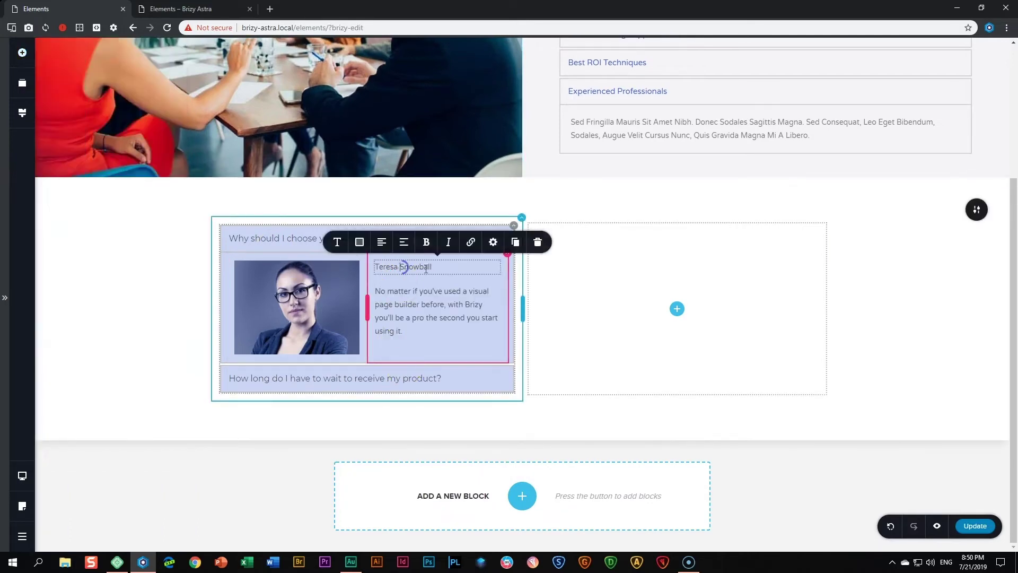
pyautogui.click(337, 242)
pyautogui.click(403, 137)
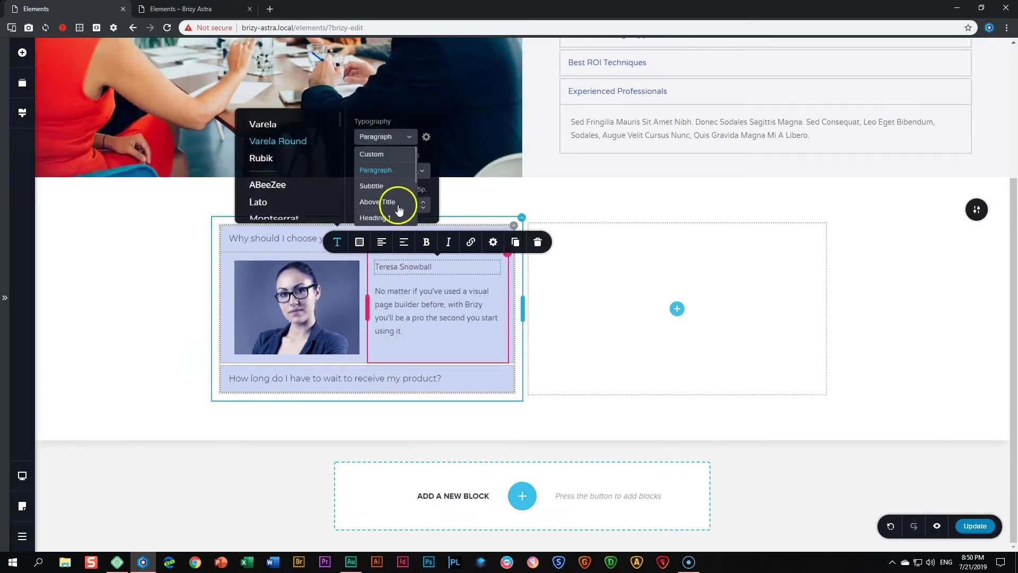
pyautogui.scroll(-2, 397, 202)
pyautogui.click(396, 202)
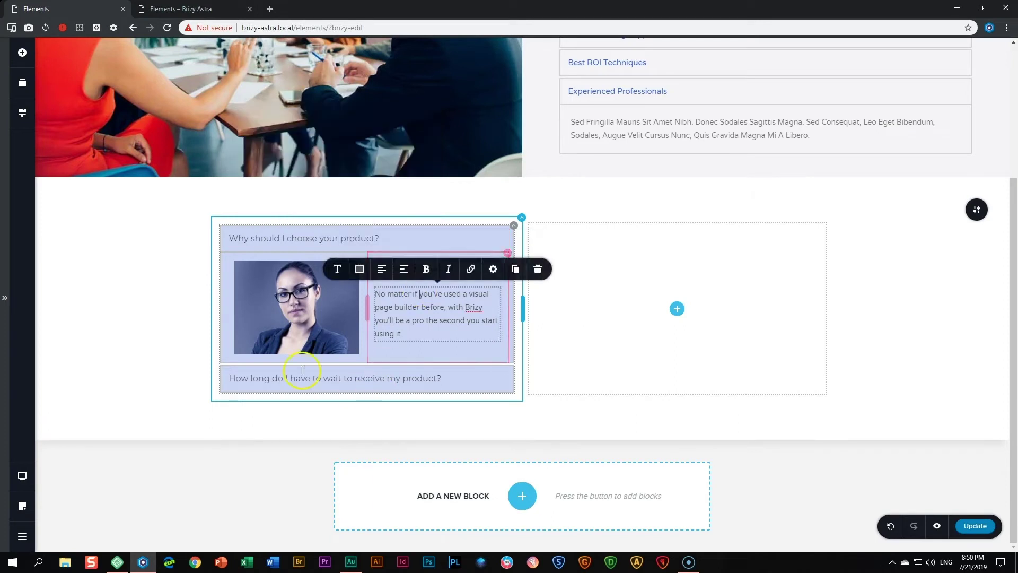
pyautogui.click(238, 339)
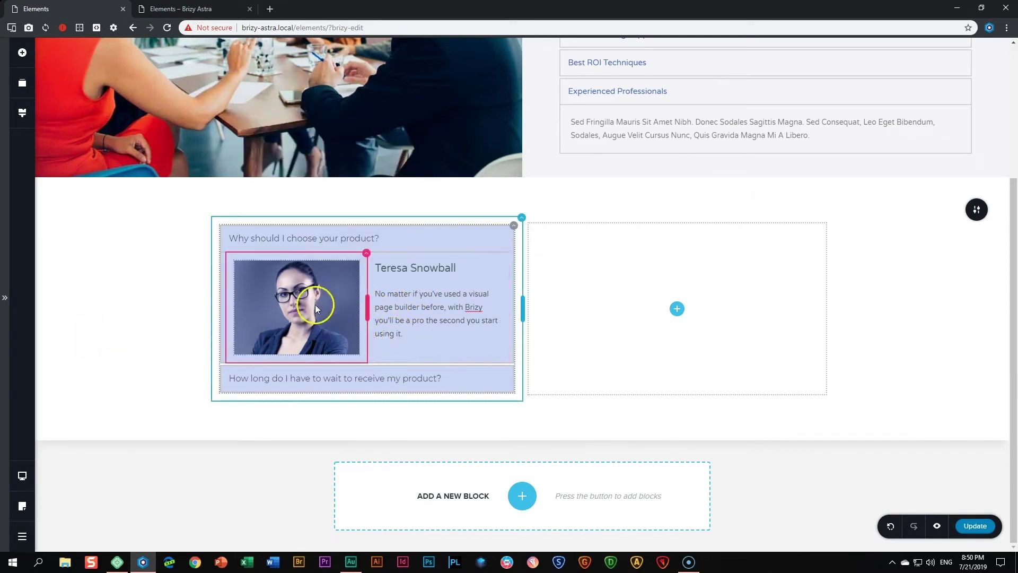
# Replace the second item's button with a Video block and open its settings
pyautogui.click(338, 381)
pyautogui.rightClick(343, 374)
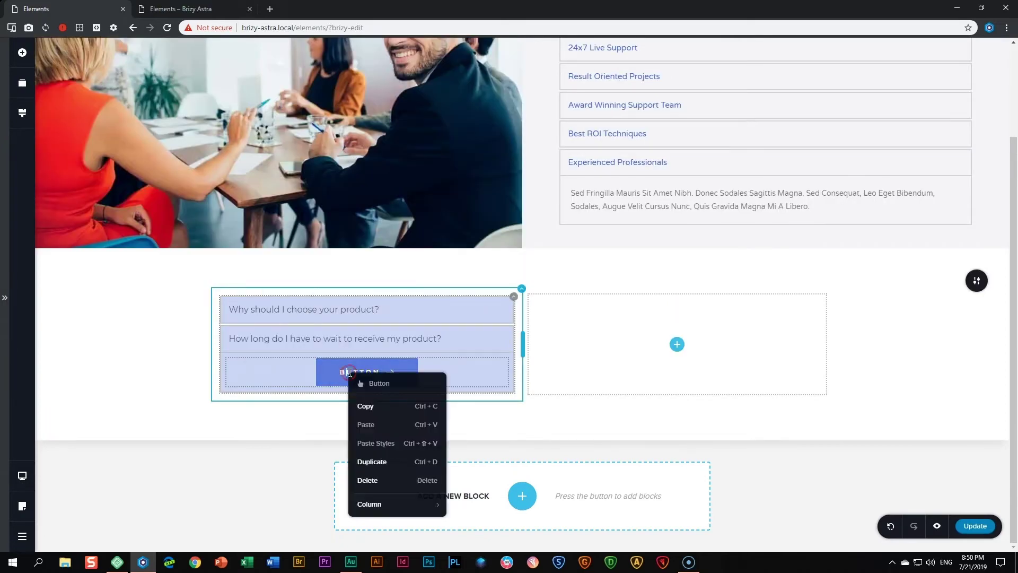
pyautogui.click(374, 483)
pyautogui.click(22, 52)
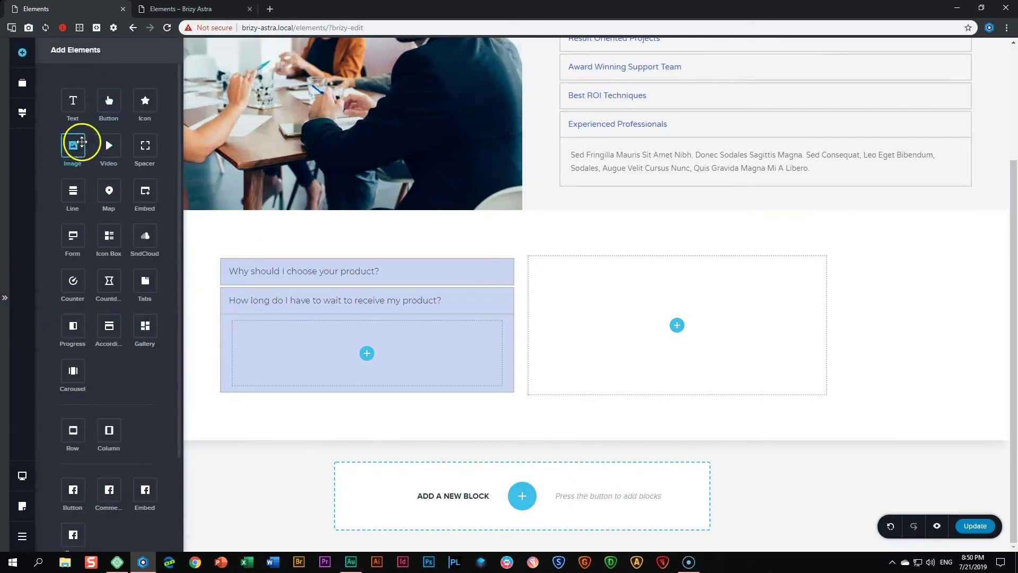
pyautogui.moveTo(73, 146); pyautogui.dragTo(135, 188)
pyautogui.moveTo(109, 145); pyautogui.dragTo(369, 353)
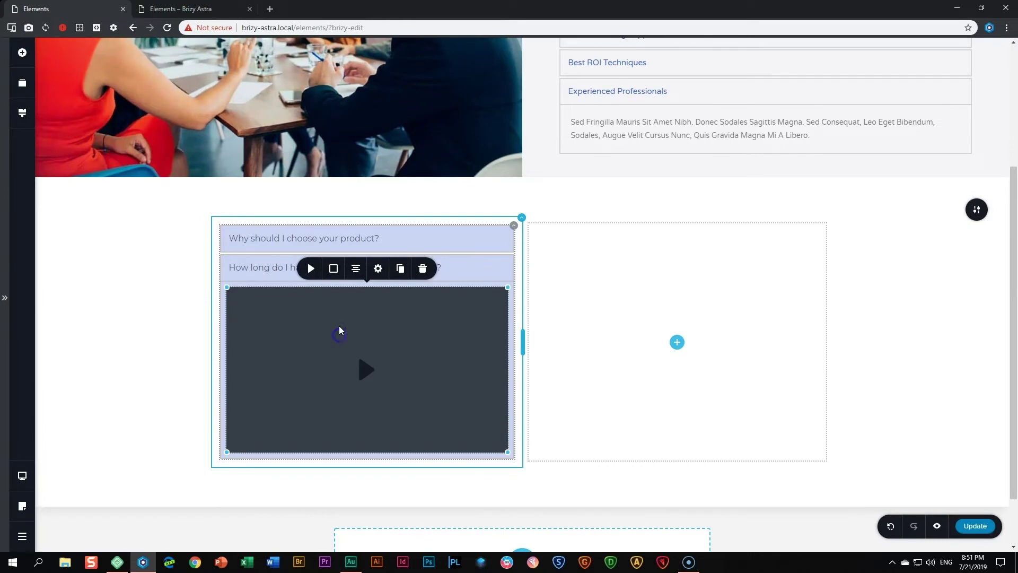
pyautogui.click(312, 269)
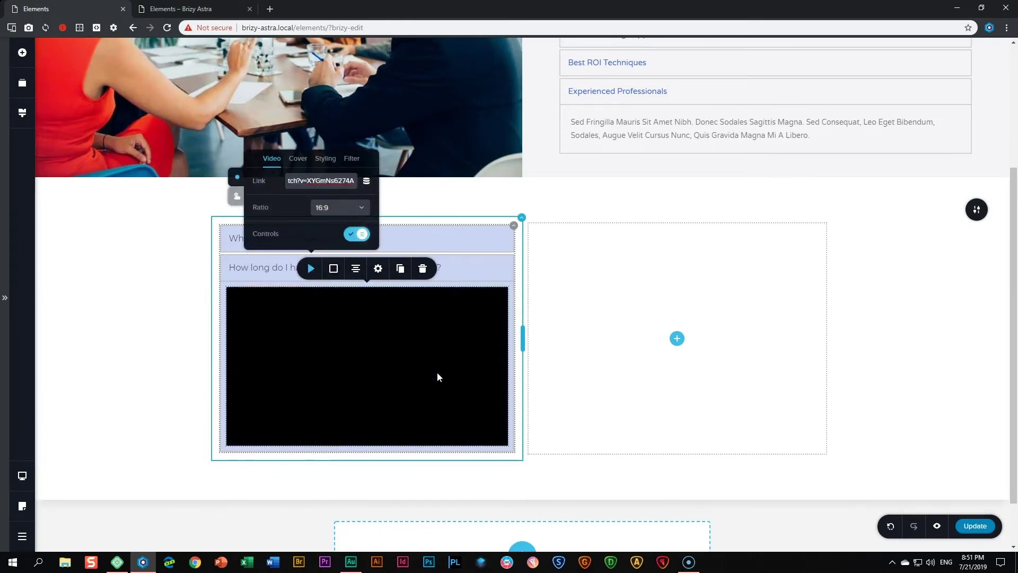
# Test both FAQ items, then try resizing the accordion column and restore it
pyautogui.click(465, 237)
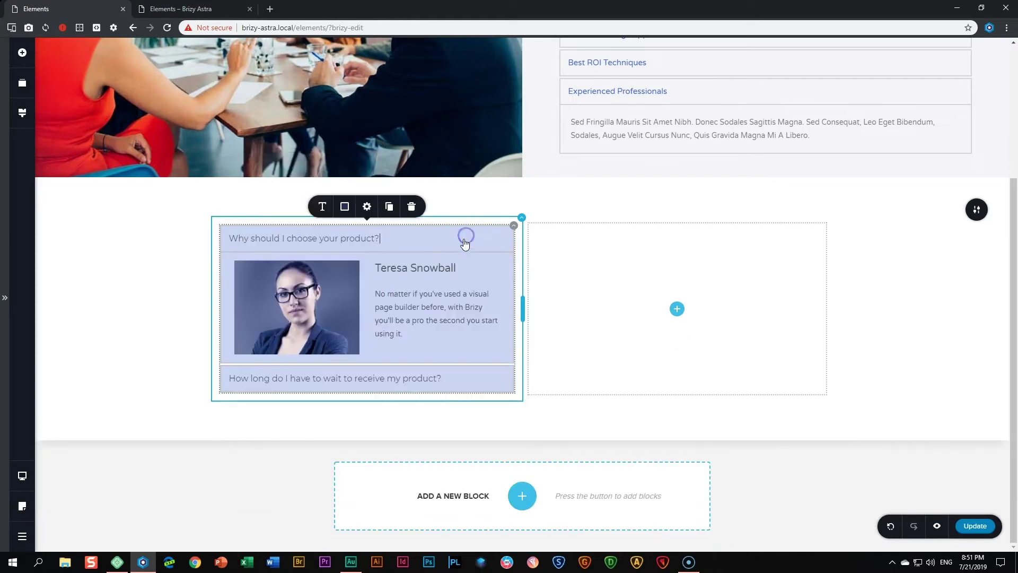
pyautogui.click(432, 376)
pyautogui.click(448, 239)
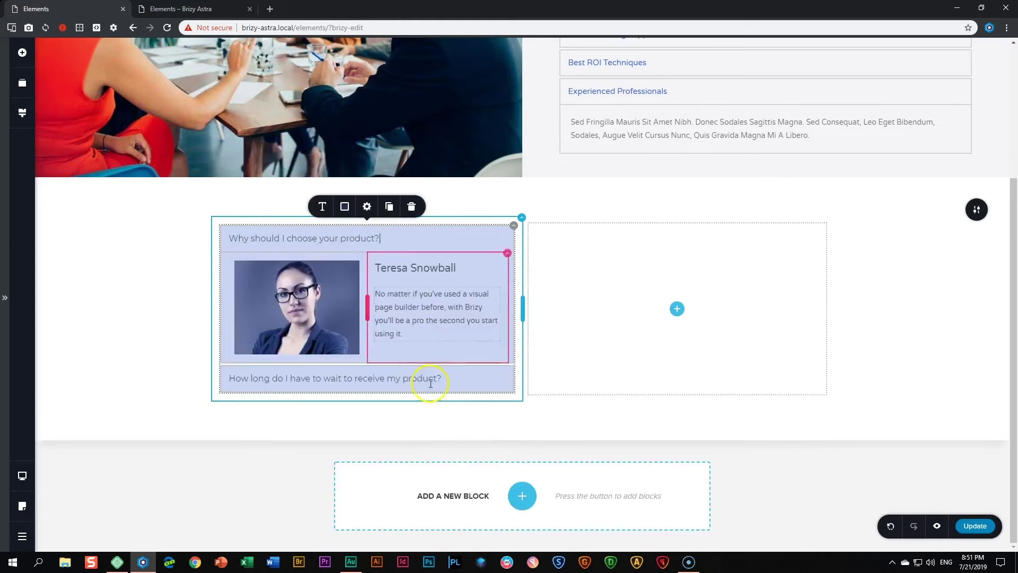
pyautogui.click(427, 375)
pyautogui.moveTo(524, 328)
pyautogui.mouseDown()
pyautogui.moveTo(660, 326)
pyautogui.moveTo(656, 340)
pyautogui.moveTo(508, 314)
pyautogui.moveTo(622, 318)
pyautogui.moveTo(523, 318)
pyautogui.mouseUp()
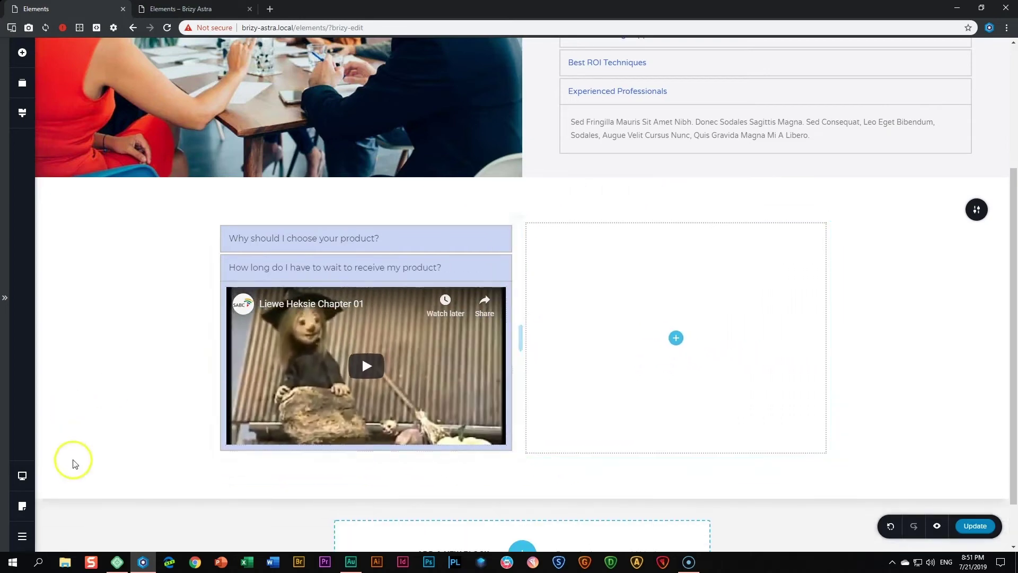
# In tablet layout, toggle reverse columns on and off, then widen the accordion column to 100%
pyautogui.click(22, 476)
pyautogui.click(75, 465)
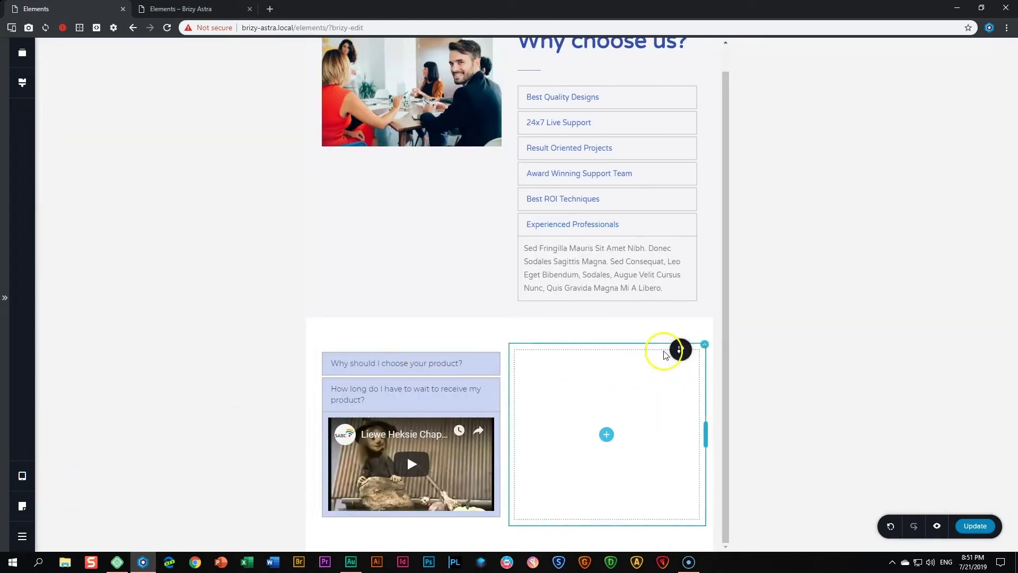
pyautogui.click(704, 346)
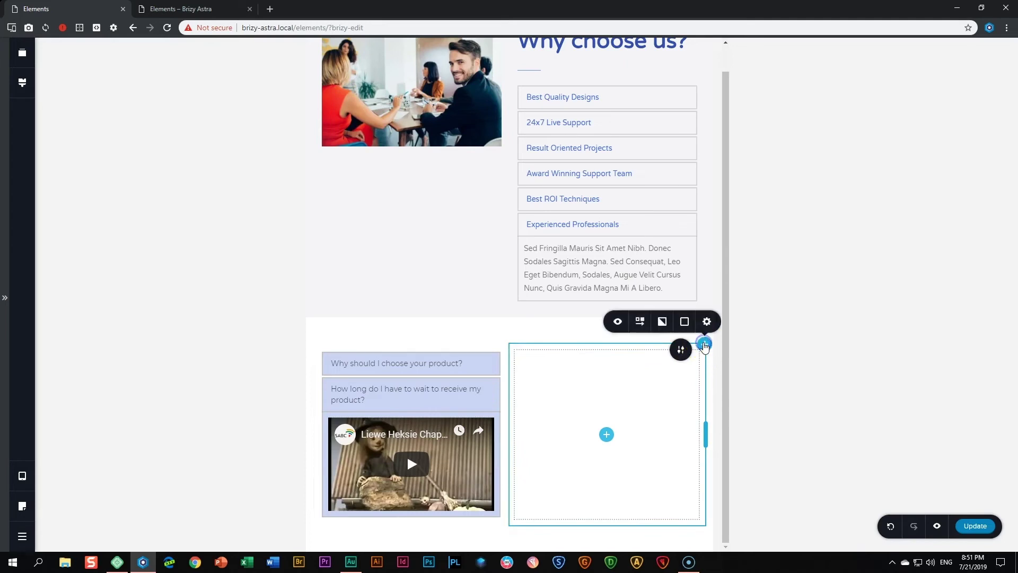
pyautogui.click(640, 321)
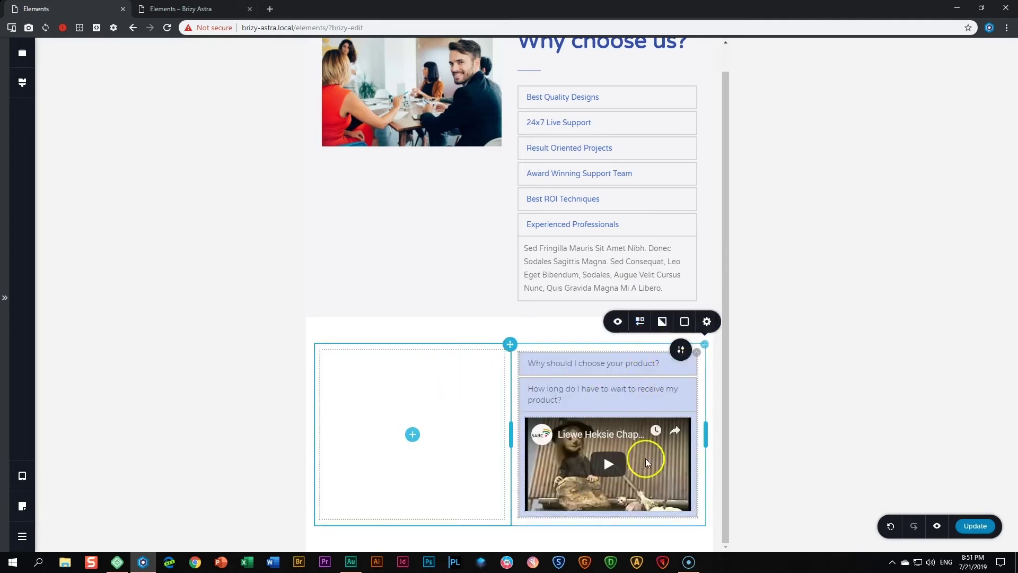
pyautogui.click(640, 322)
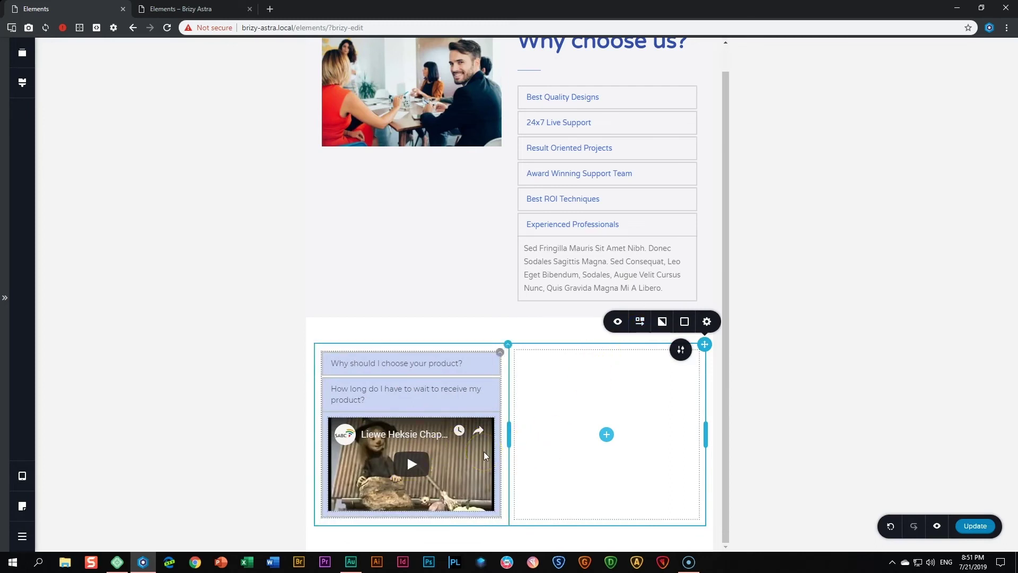
pyautogui.moveTo(509, 434); pyautogui.dragTo(704, 439)
pyautogui.scroll(-3, 656, 451)
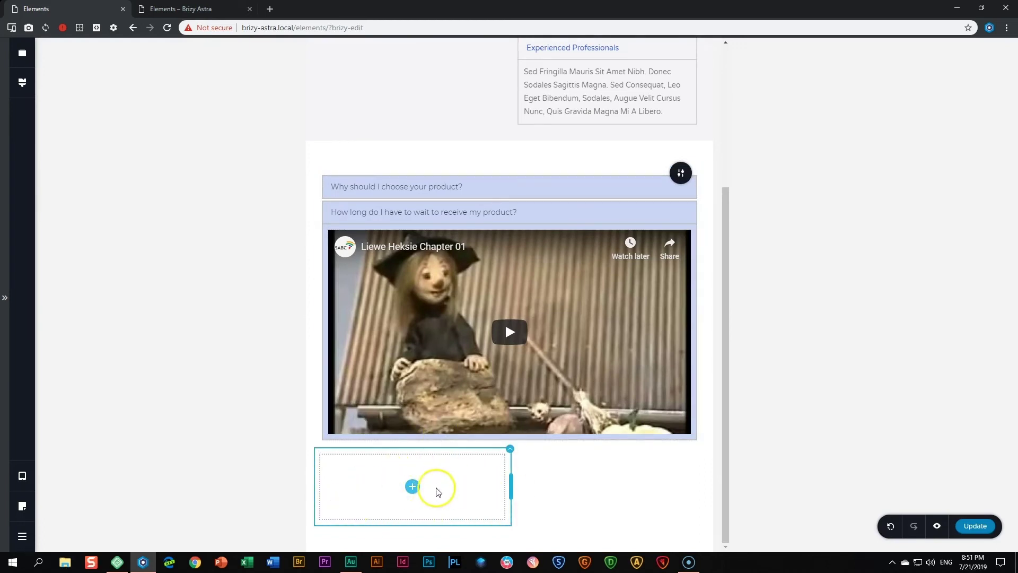
# Check the photo-and-bio and video FAQ items in mobile layout, then return to desktop
pyautogui.click(21, 476)
pyautogui.click(83, 484)
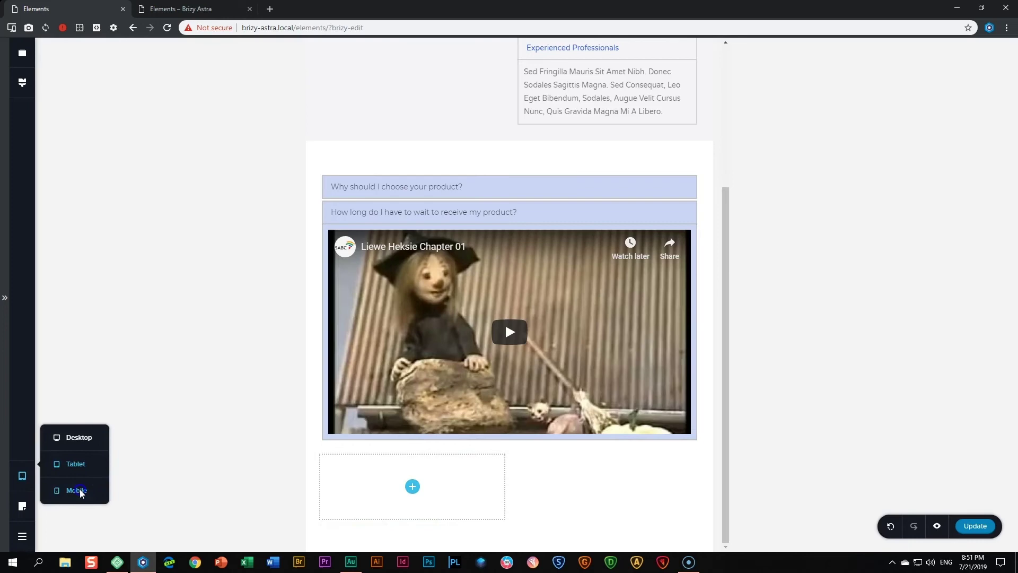
pyautogui.click(482, 298)
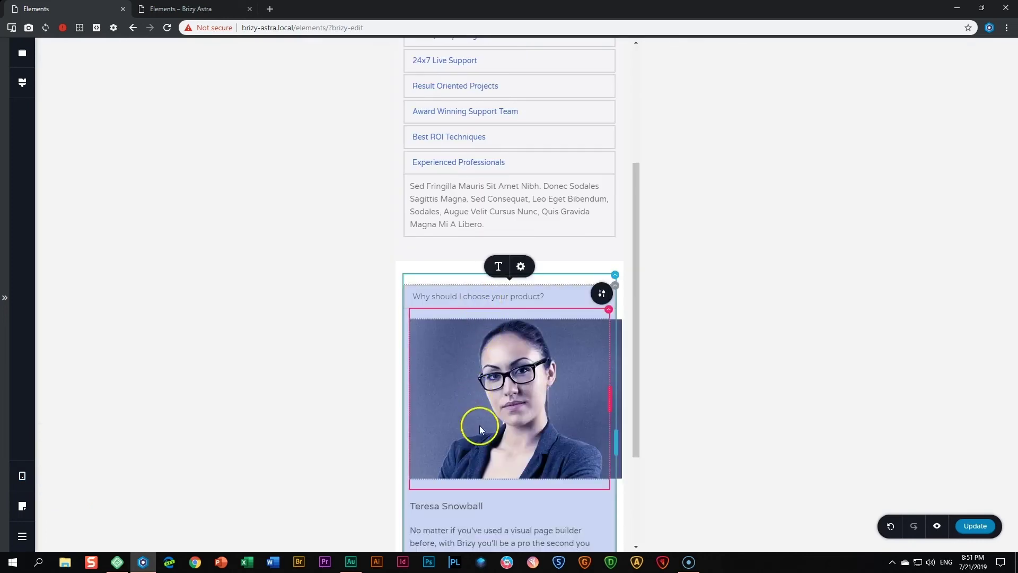
pyautogui.click(474, 510)
pyautogui.click(471, 295)
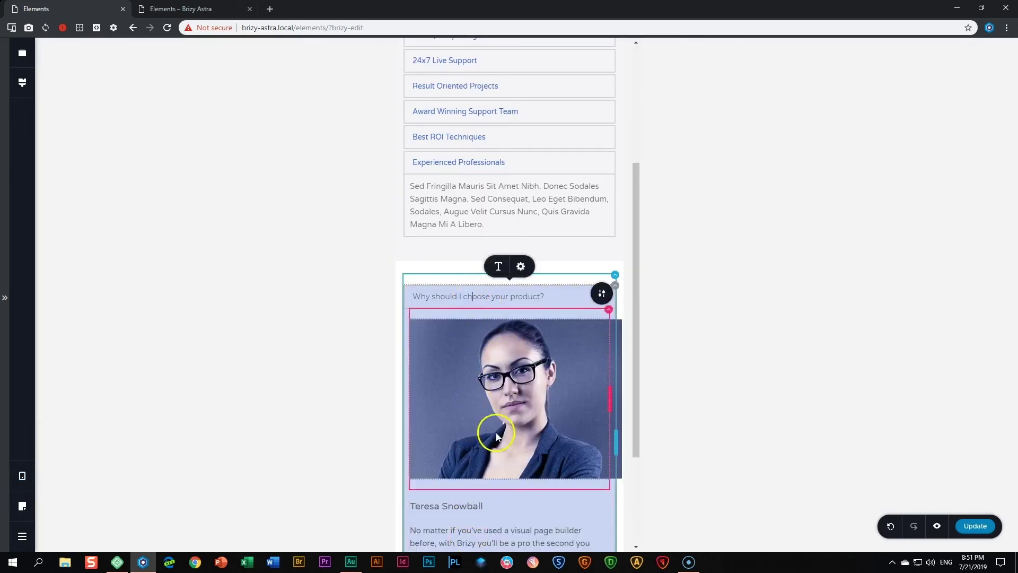
pyautogui.scroll(-3, 491, 427)
pyautogui.click(458, 436)
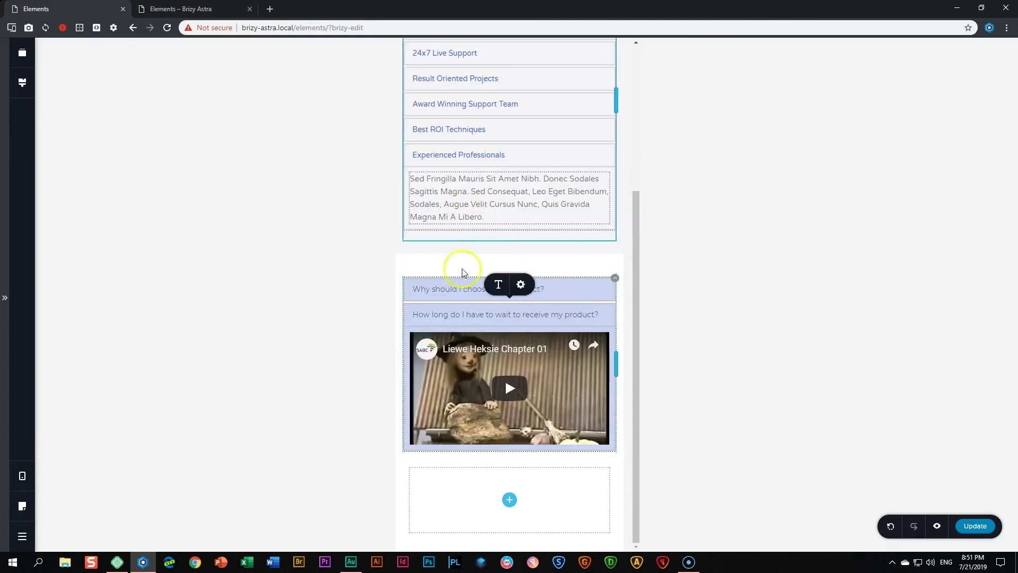
pyautogui.click(455, 286)
pyautogui.click(459, 436)
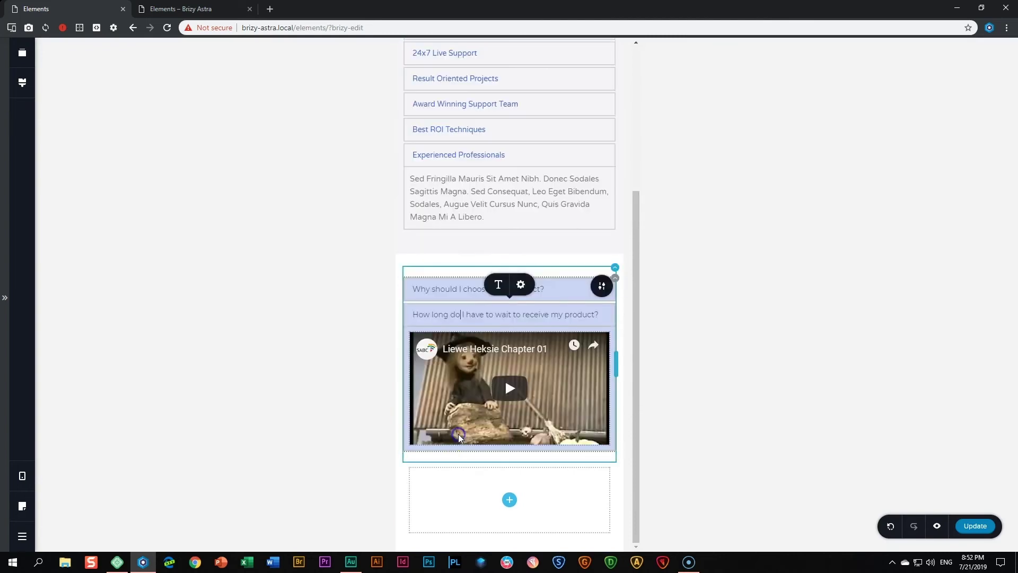
pyautogui.click(22, 476)
pyautogui.click(63, 447)
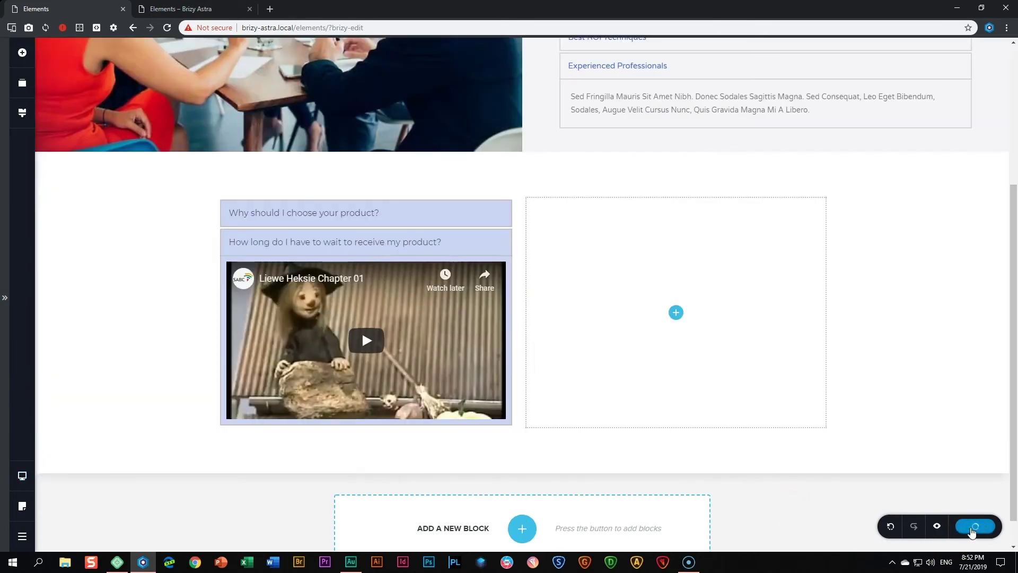
# Preview the page and expand each FAQ item to check the bio card and video
pyautogui.click(939, 527)
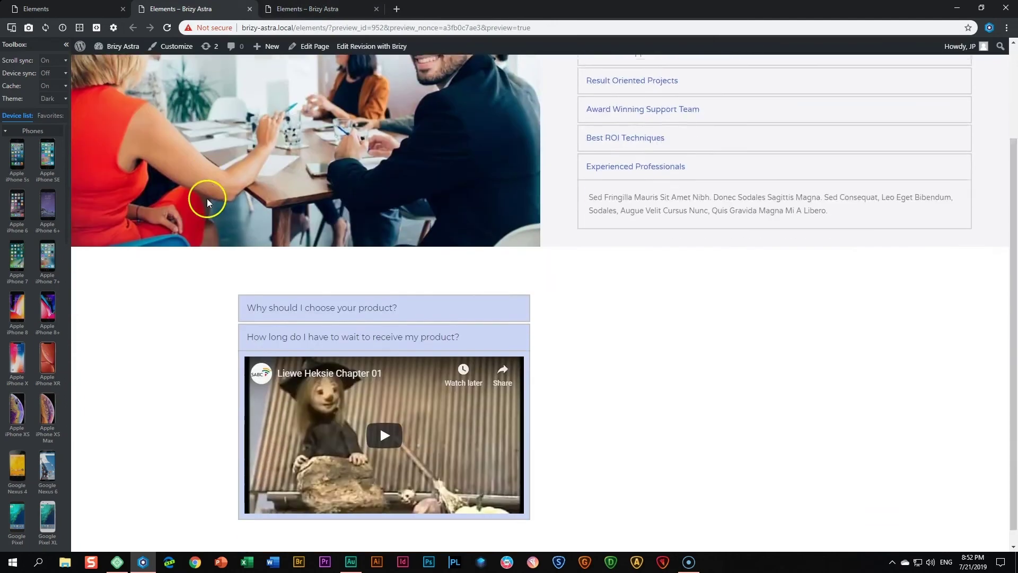
pyautogui.click(342, 295)
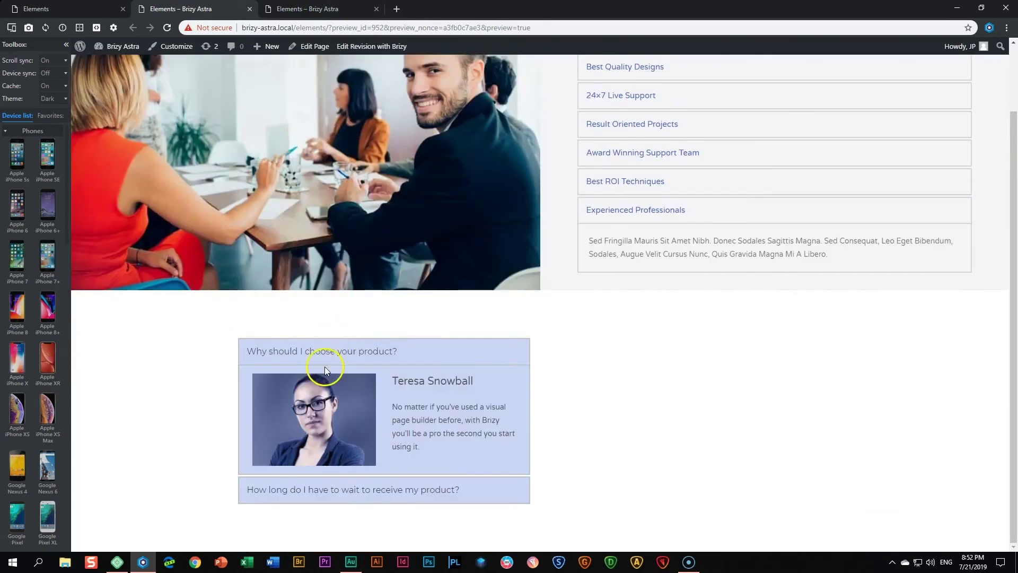
pyautogui.click(329, 354)
pyautogui.click(303, 490)
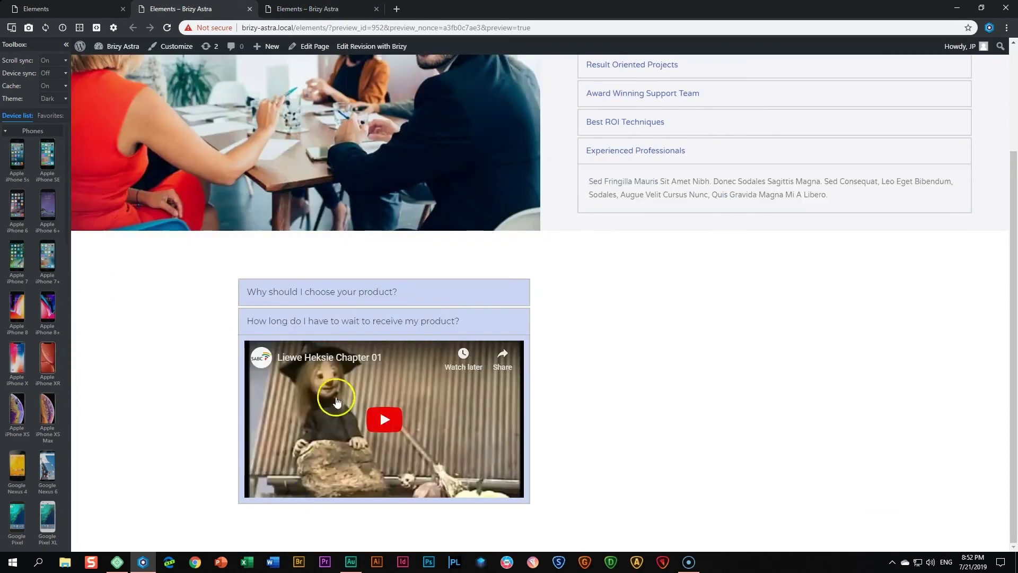
pyautogui.click(348, 294)
pyautogui.click(315, 473)
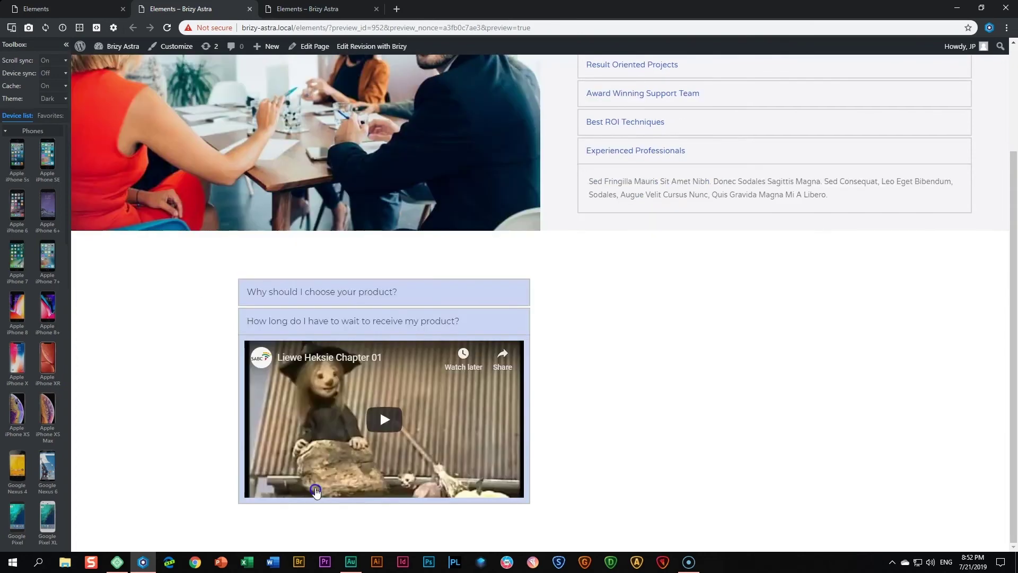
# Compare the first and second FAQ items between the editor and the front-end preview
pyautogui.click(100, 10)
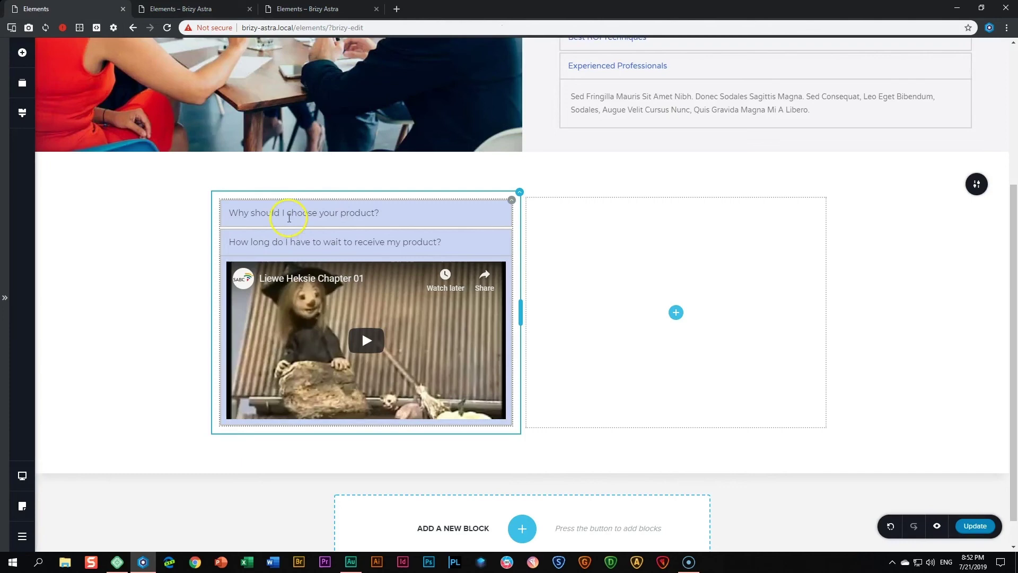
pyautogui.click(289, 219)
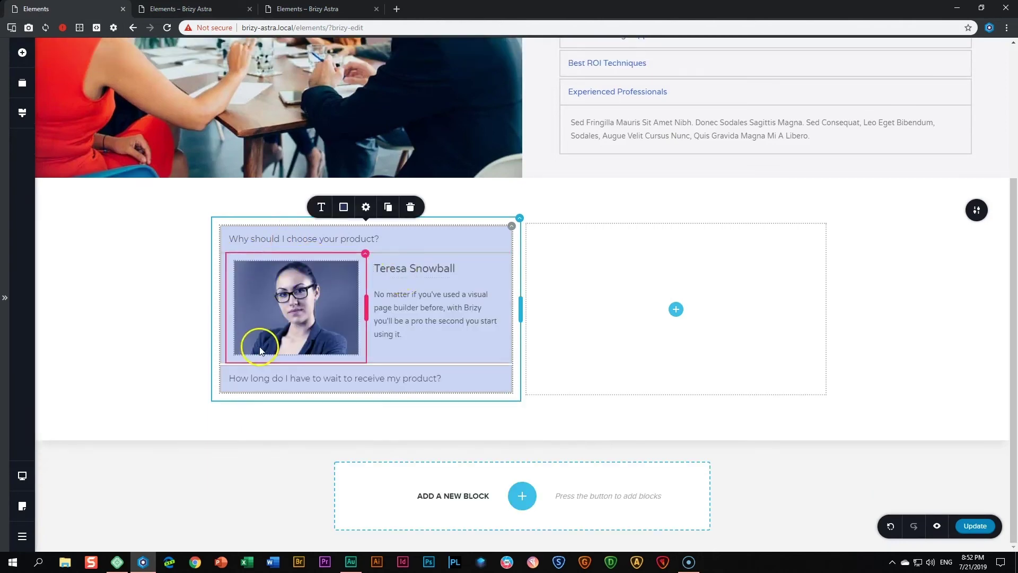
pyautogui.click(200, 10)
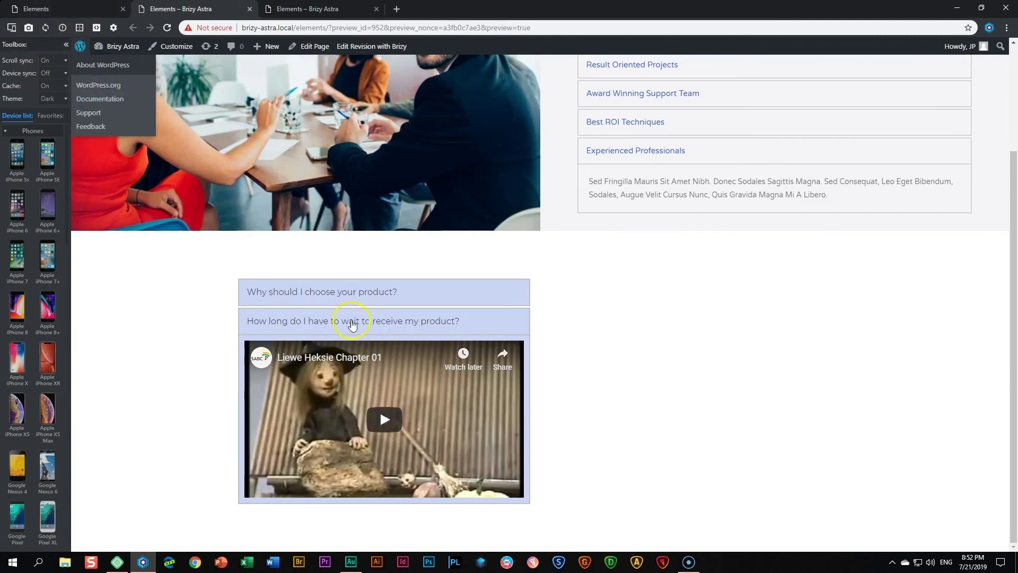
pyautogui.hotkey('ctrl', 'shift', 'Tab')
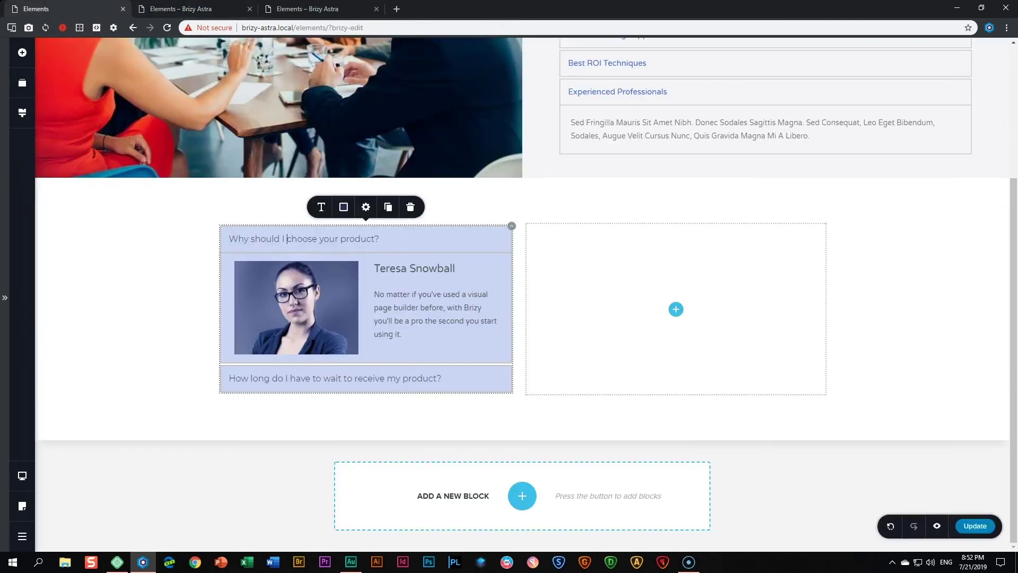
pyautogui.click(325, 378)
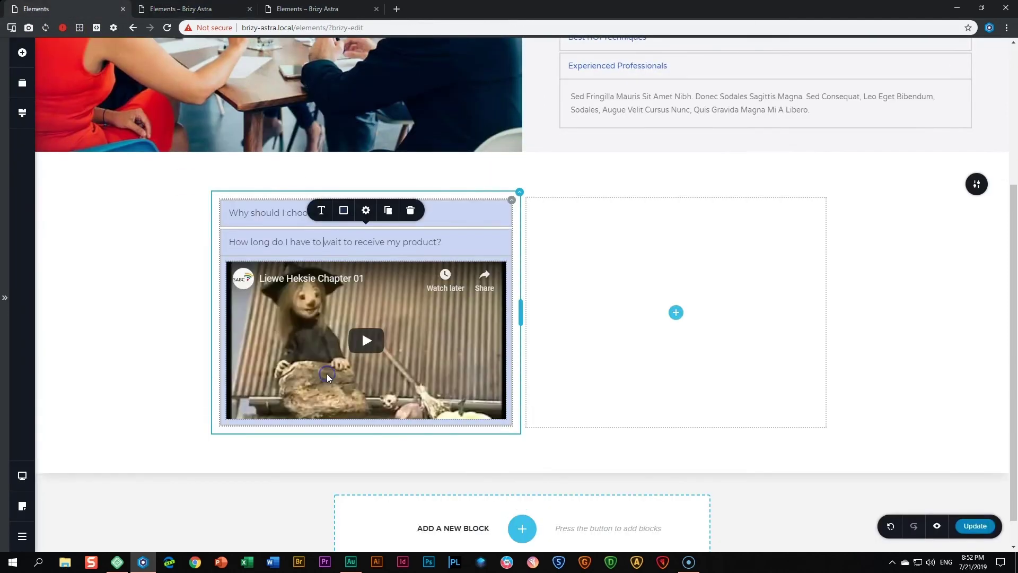
pyautogui.click(205, 8)
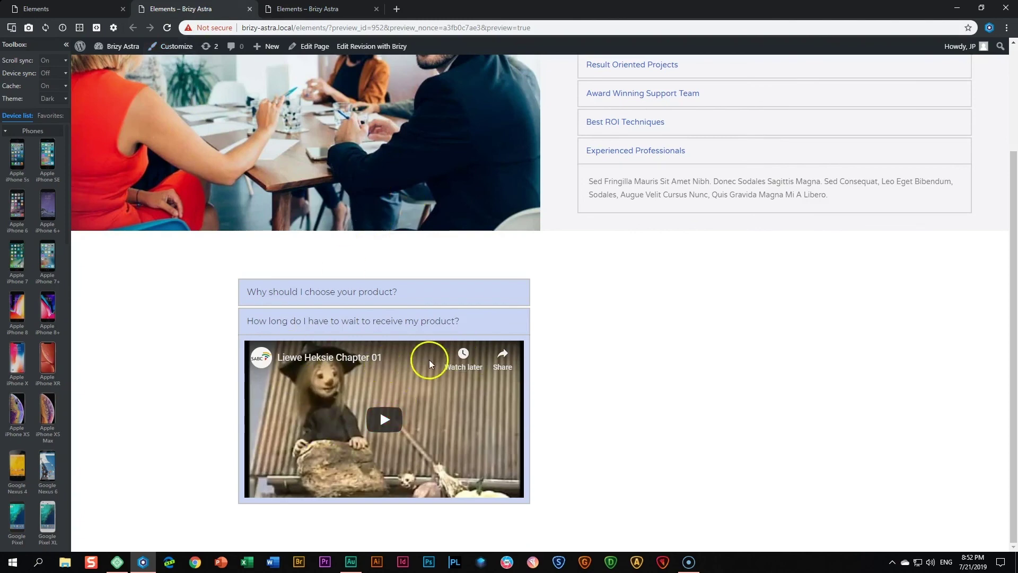
pyautogui.click(75, 9)
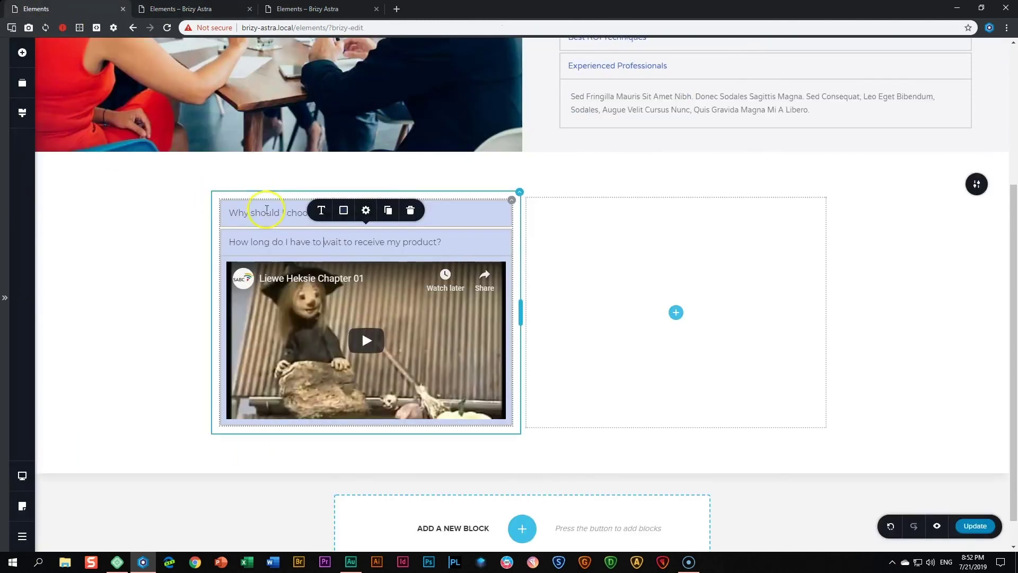
# Update the page with the first FAQ item open, then reload the front-end preview
pyautogui.click(258, 203)
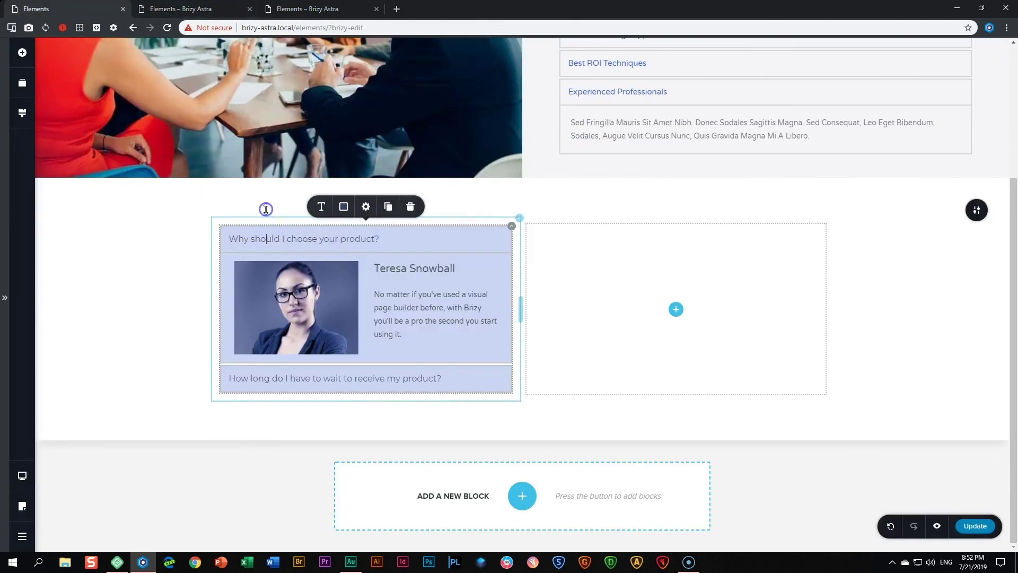
pyautogui.click(976, 527)
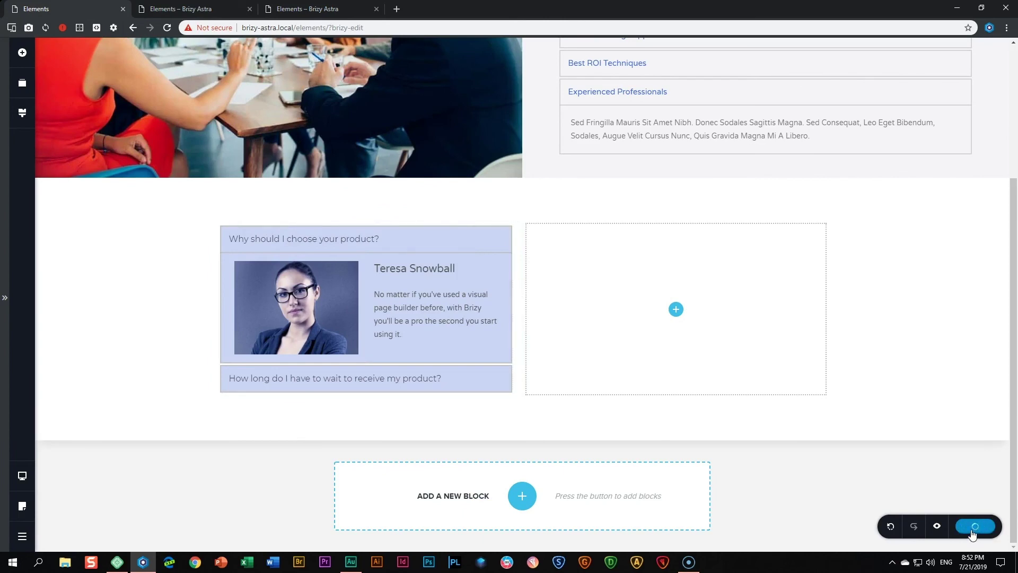
pyautogui.click(180, 9)
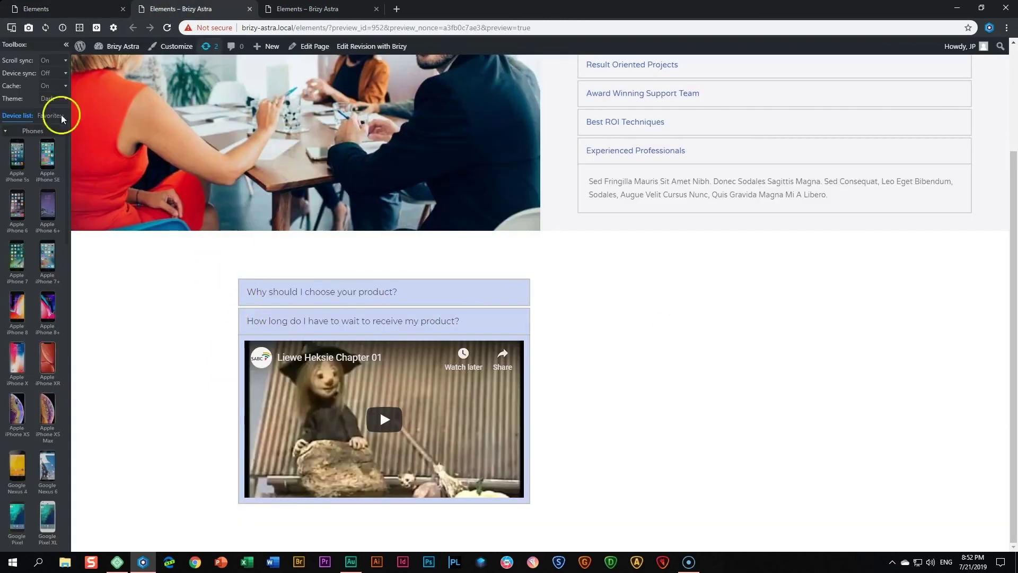
pyautogui.click(167, 28)
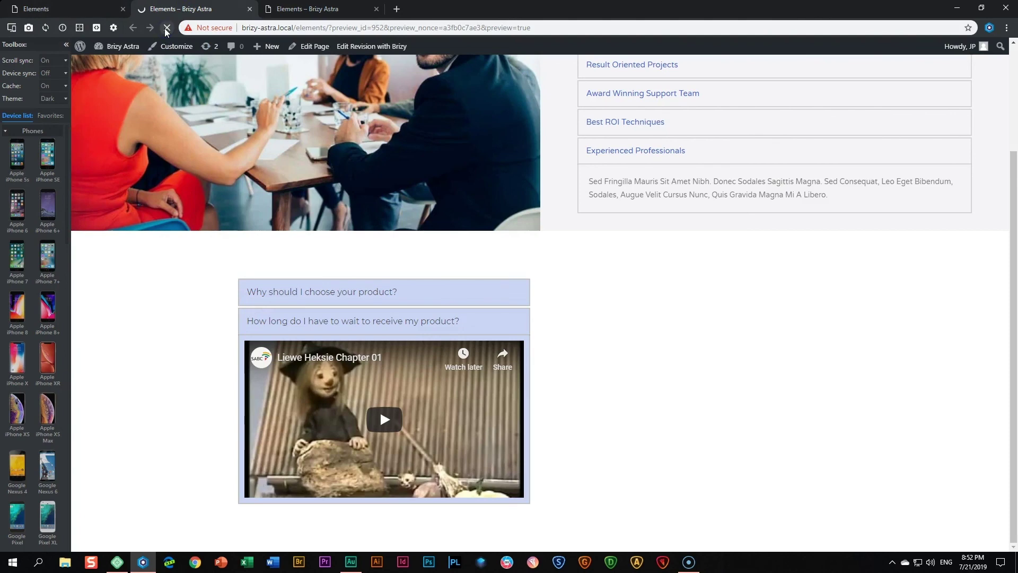